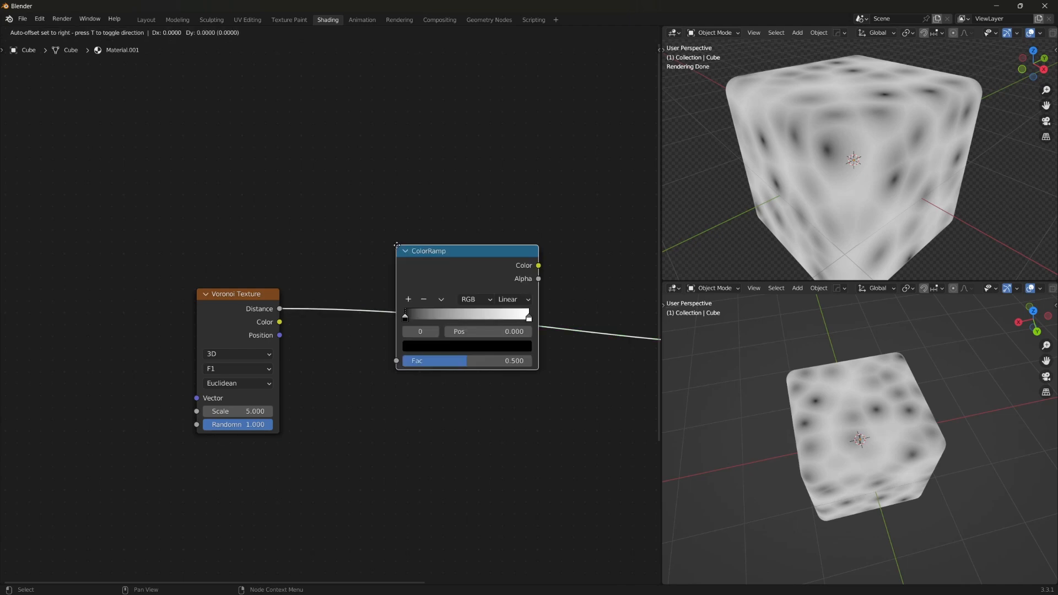
Insert a ColorRamp node on the Voronoi Texture's Distance link and reposition it beside the texture.
{"action": "left_click", "coordinate": [397, 245]}
{"action": "scroll", "coordinate": [472, 248], "scroll_direction": "up", "scroll_amount": 4}
{"action": "left_click_drag", "start_coordinate": [474, 249], "coordinate": [379, 211]}
{"action": "left_click_drag", "start_coordinate": [328, 276], "coordinate": [331, 277]}
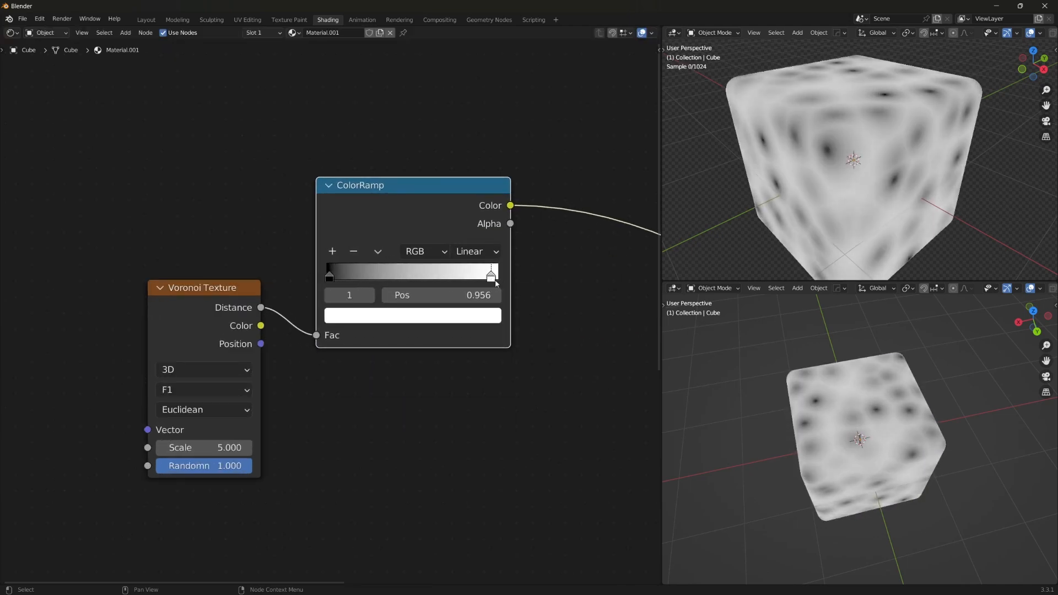
Set the Voronoi Texture's scale to 72.4 and check the denser pattern on the cube.
{"action": "left_click_drag", "start_coordinate": [209, 447], "coordinate": [418, 447]}
{"action": "scroll", "coordinate": [799, 224], "scroll_direction": "up", "scroll_amount": 8}
{"action": "scroll", "coordinate": [799, 224], "scroll_direction": "down", "scroll_amount": 4}
{"action": "middle_click_drag", "start_coordinate": [799, 224], "coordinate": [842, 198]}
{"action": "scroll", "coordinate": [841, 198], "scroll_direction": "up", "scroll_amount": 5}
{"action": "scroll", "coordinate": [525, 299], "scroll_direction": "down", "scroll_amount": 4}
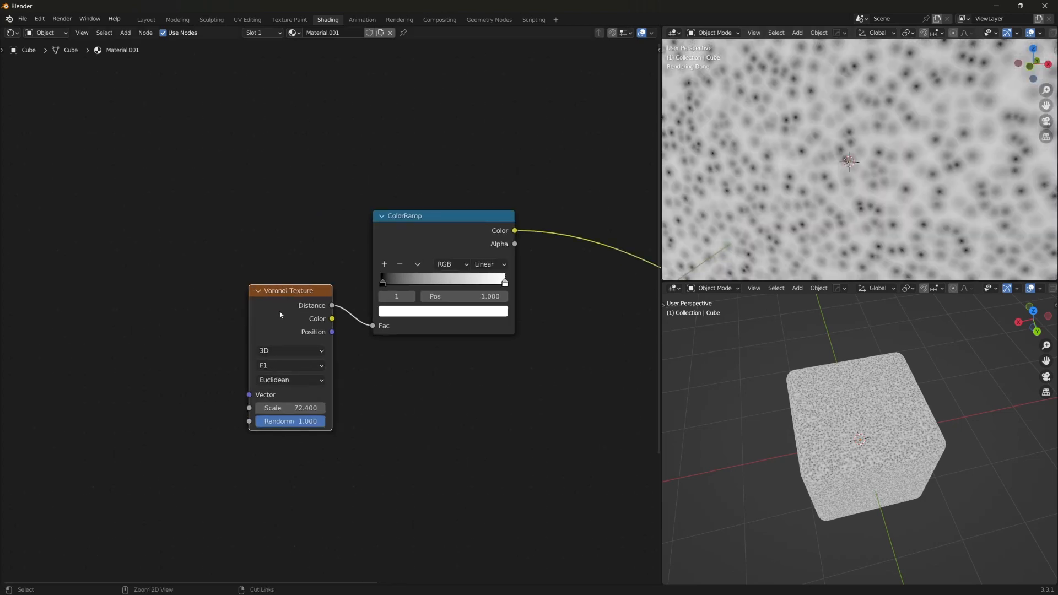
Add Texture Coordinate and Mapping nodes to the Voronoi Texture, leaving a gap between the two.
{"action": "key", "text": "ctrl+t"}
{"action": "scroll", "coordinate": [280, 315], "scroll_direction": "down", "scroll_amount": 3}
{"action": "middle_click_drag", "start_coordinate": [280, 315], "coordinate": [512, 332]}
{"action": "left_click_drag", "start_coordinate": [362, 333], "coordinate": [168, 332]}
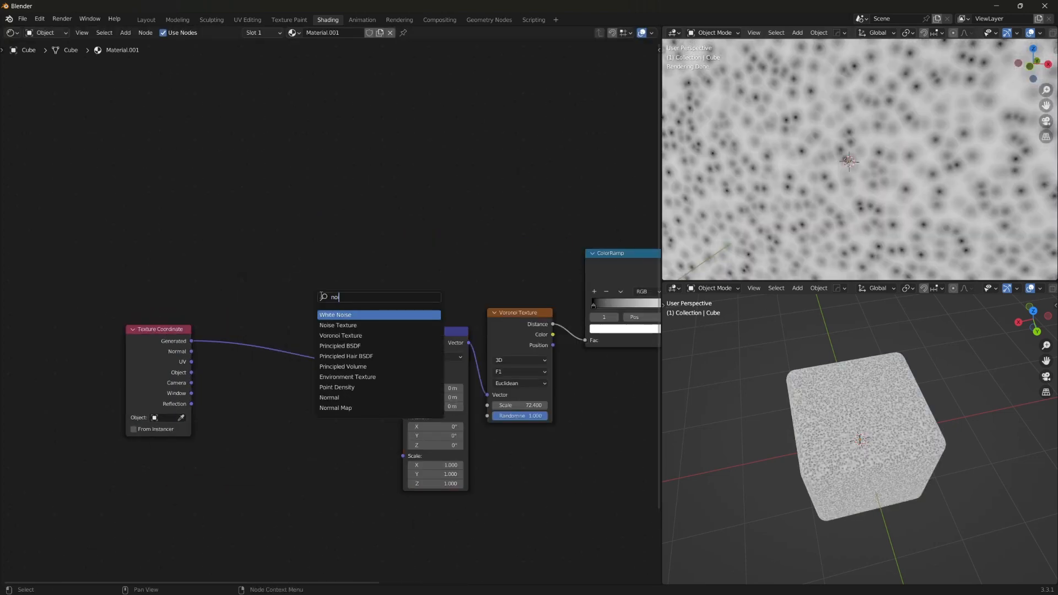
Insert a Noise Texture between Texture Coordinate and Mapping, placed below the coordinate link.
{"action": "key", "text": "Down"}
{"action": "key", "text": "Return"}
{"action": "left_click", "coordinate": [253, 321]}
{"action": "left_click_drag", "start_coordinate": [253, 321], "coordinate": [289, 441]}
{"action": "scroll", "coordinate": [237, 384], "scroll_direction": "up", "scroll_amount": 5}
Insert a MixRGB node on the link between the Noise Texture and Mapping.
{"action": "key", "text": "shift+a"}
{"action": "left_click", "coordinate": [336, 278]}
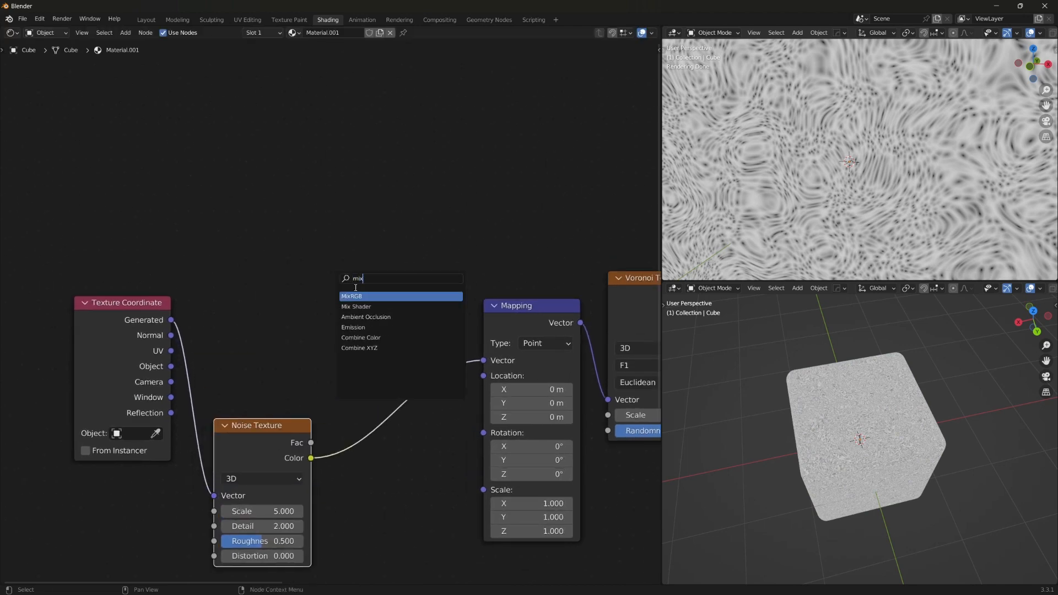
{"action": "key", "text": "Return"}
{"action": "left_click", "coordinate": [380, 333]}
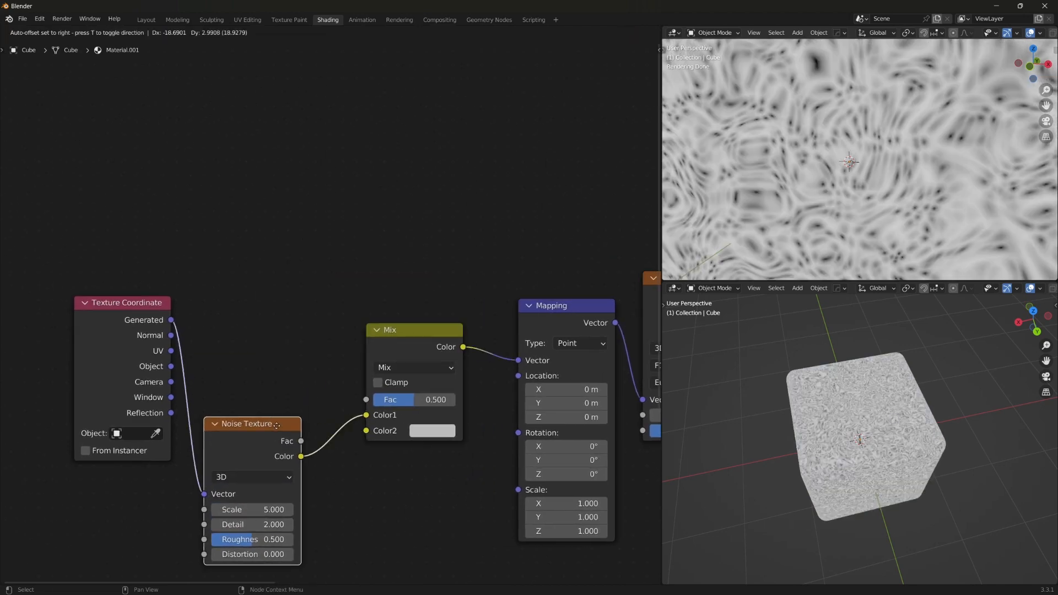
Mix Generated coordinates as Color1 with noise as Color2 at factor 0.013, using noise detail 5.7 and roughness 1.
{"action": "left_click_drag", "start_coordinate": [277, 425], "coordinate": [269, 416]}
{"action": "left_click_drag", "start_coordinate": [171, 319], "coordinate": [367, 415]}
{"action": "left_click_drag", "start_coordinate": [424, 399], "coordinate": [384, 399]}
{"action": "middle_click_drag", "start_coordinate": [249, 522], "coordinate": [278, 476]}
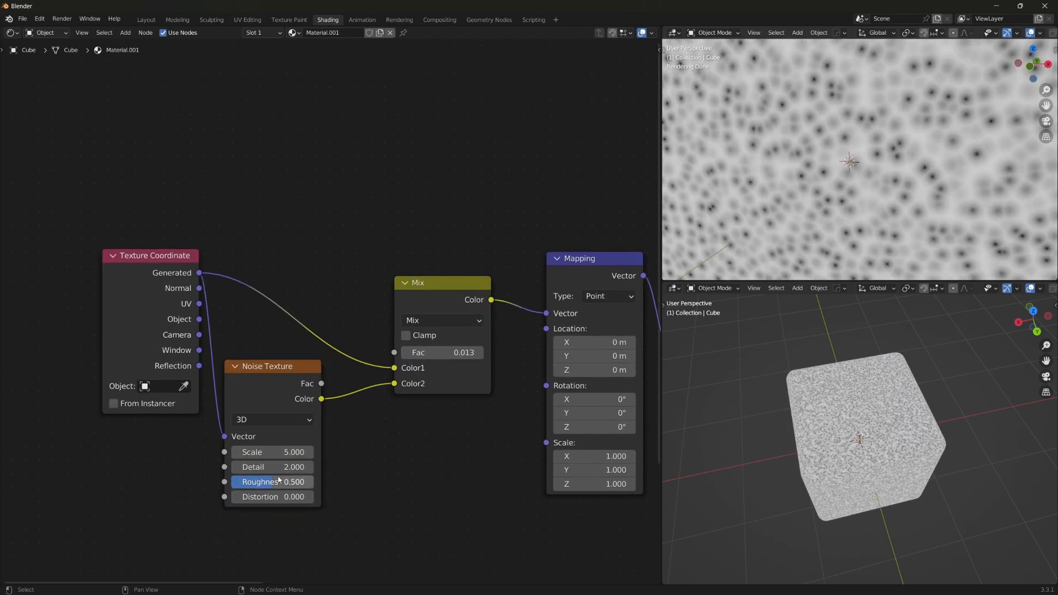
{"action": "scroll", "coordinate": [556, 402], "scroll_direction": "down", "scroll_amount": 11}
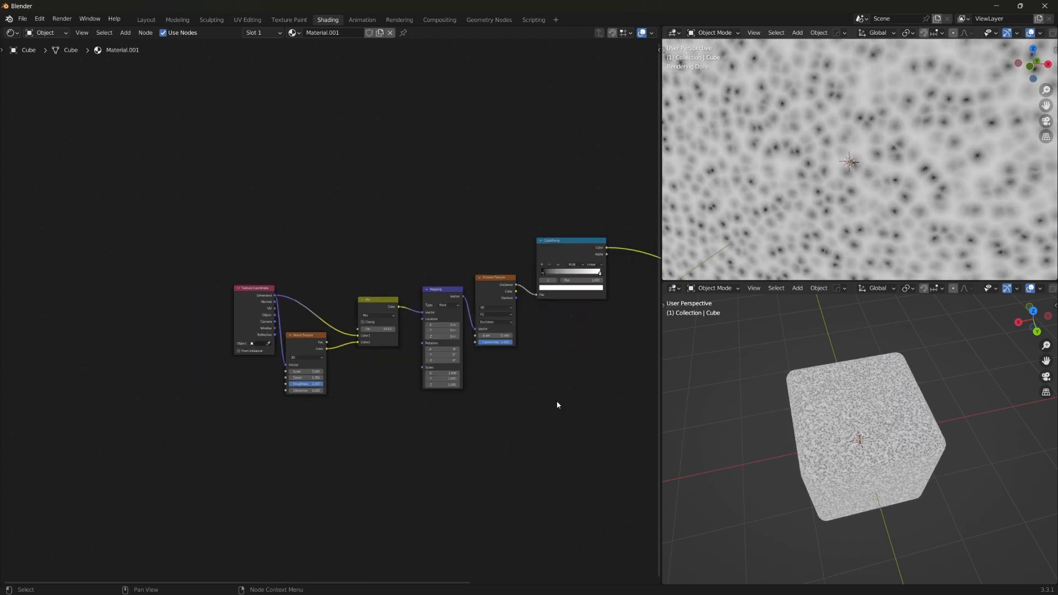
Select the texture node group and move it to make room before the Principled BSDF.
{"action": "middle_click_drag", "start_coordinate": [556, 403], "coordinate": [360, 504]}
{"action": "scroll", "coordinate": [241, 401], "scroll_direction": "down", "scroll_amount": 3}
{"action": "middle_click_drag", "start_coordinate": [240, 401], "coordinate": [340, 368]}
{"action": "left_click_drag", "start_coordinate": [190, 435], "coordinate": [441, 348]}
{"action": "key", "text": "g"}
{"action": "left_click", "coordinate": [449, 371]}
Add a Bump node between the ColorRamp and the Principled BSDF.
{"action": "scroll", "coordinate": [449, 372], "scroll_direction": "up", "scroll_amount": 4}
{"action": "middle_click_drag", "start_coordinate": [449, 375], "coordinate": [554, 404]}
{"action": "key", "text": "shift+a"}
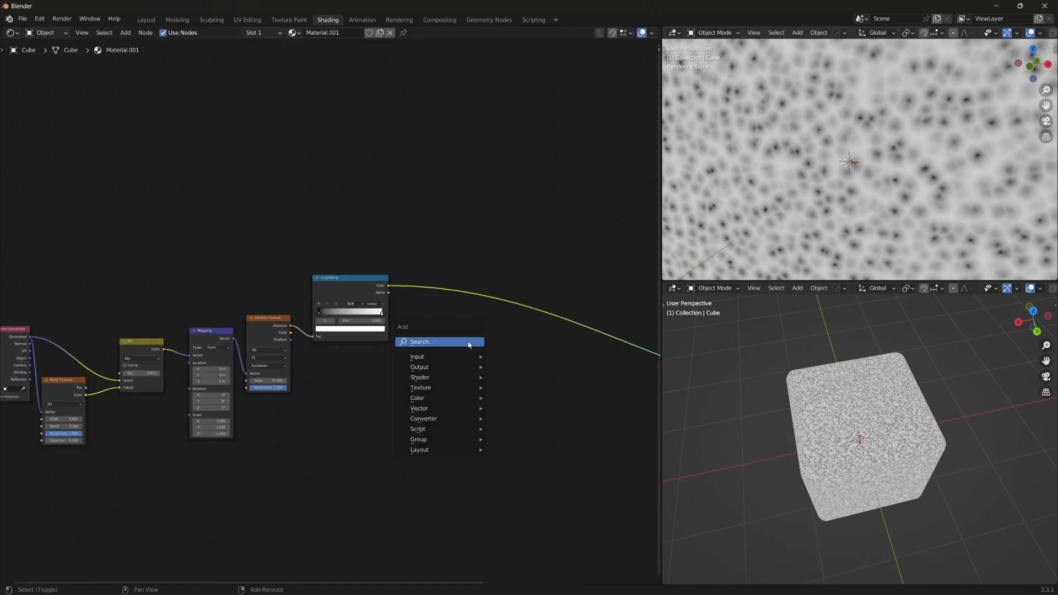
{"action": "type", "text": "bum"}
{"action": "left_click", "coordinate": [515, 360]}
{"action": "left_click", "coordinate": [515, 364]}
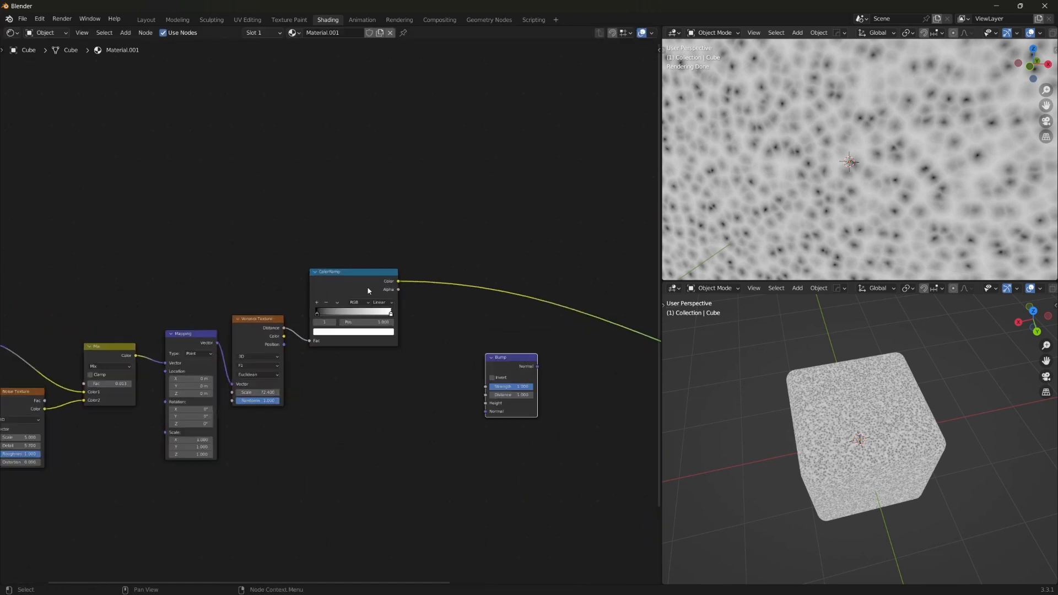
Connect the ColorRamp's Color output to the Bump node's Height input.
{"action": "scroll", "coordinate": [507, 358], "scroll_direction": "up", "scroll_amount": 2}
{"action": "left_click_drag", "start_coordinate": [415, 273], "coordinate": [494, 333]}
{"action": "left_click_drag", "start_coordinate": [538, 373], "coordinate": [526, 432]}
{"action": "scroll", "coordinate": [526, 432], "scroll_direction": "down", "scroll_amount": 6}
{"action": "middle_click_drag", "start_coordinate": [653, 501], "coordinate": [443, 377]}
{"action": "scroll", "coordinate": [793, 181], "scroll_direction": "down", "scroll_amount": 6}
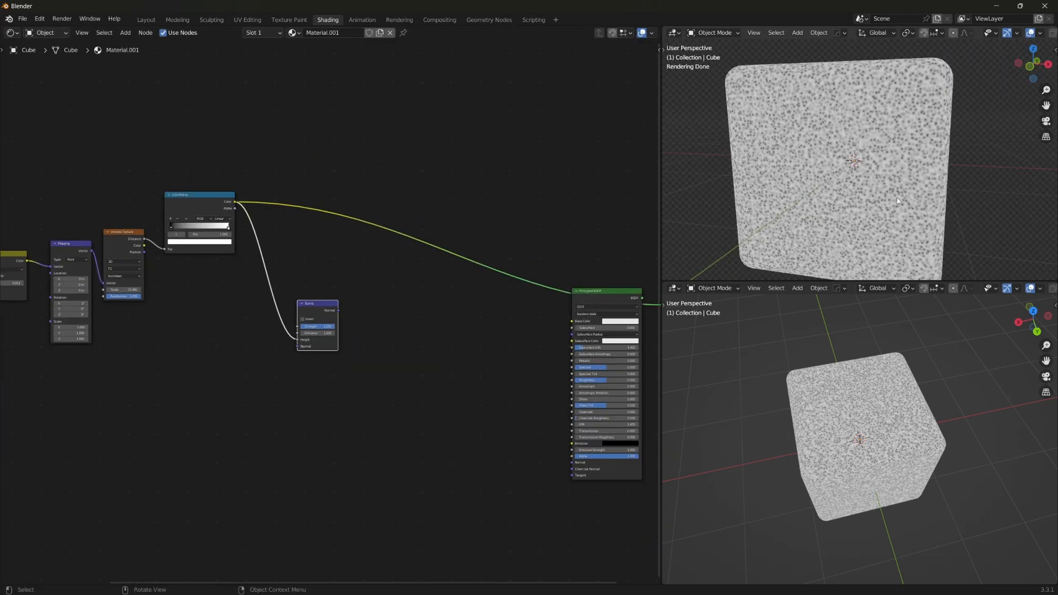
Connect the Bump node to the Principled BSDF's Normal input and preview the shader on the cube.
{"action": "middle_click_drag", "start_coordinate": [794, 182], "coordinate": [732, 185]}
{"action": "left_click_drag", "start_coordinate": [302, 302], "coordinate": [465, 486]}
{"action": "middle_click_drag", "start_coordinate": [534, 488], "coordinate": [366, 365]}
{"action": "scroll", "coordinate": [366, 365], "scroll_direction": "up", "scroll_amount": 9}
{"action": "left_click_drag", "start_coordinate": [326, 432], "coordinate": [486, 372]}
{"action": "scroll", "coordinate": [353, 369], "scroll_direction": "down", "scroll_amount": 4}
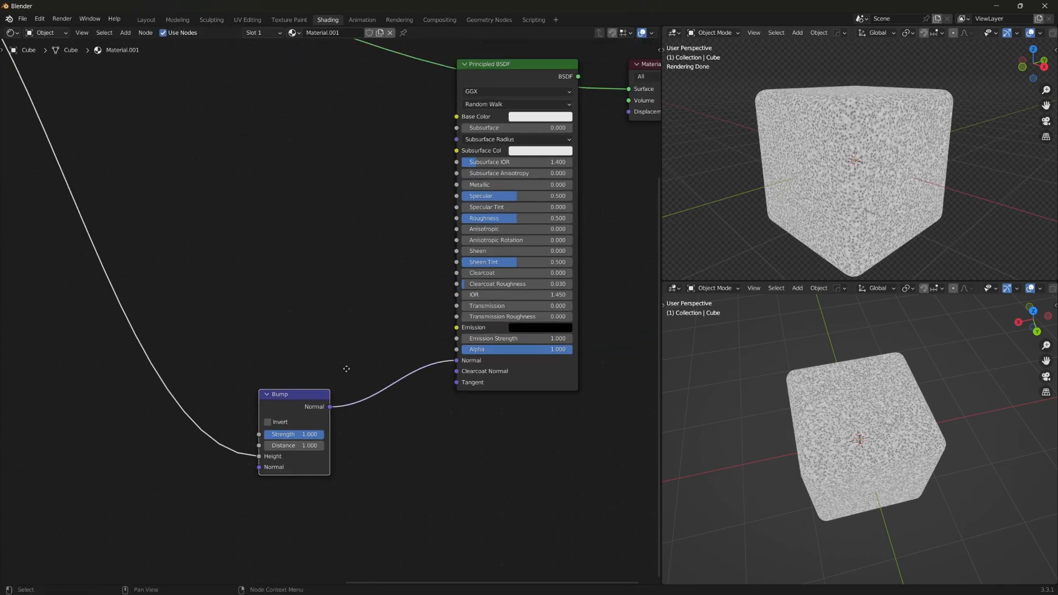
{"action": "middle_click_drag", "start_coordinate": [347, 363], "coordinate": [314, 504]}
{"action": "left_click", "coordinate": [468, 247], "text": "ctrl+shift"}
Add a second ColorRamp node beside the Principled BSDF.
{"action": "middle_click_drag", "start_coordinate": [205, 183], "coordinate": [475, 284]}
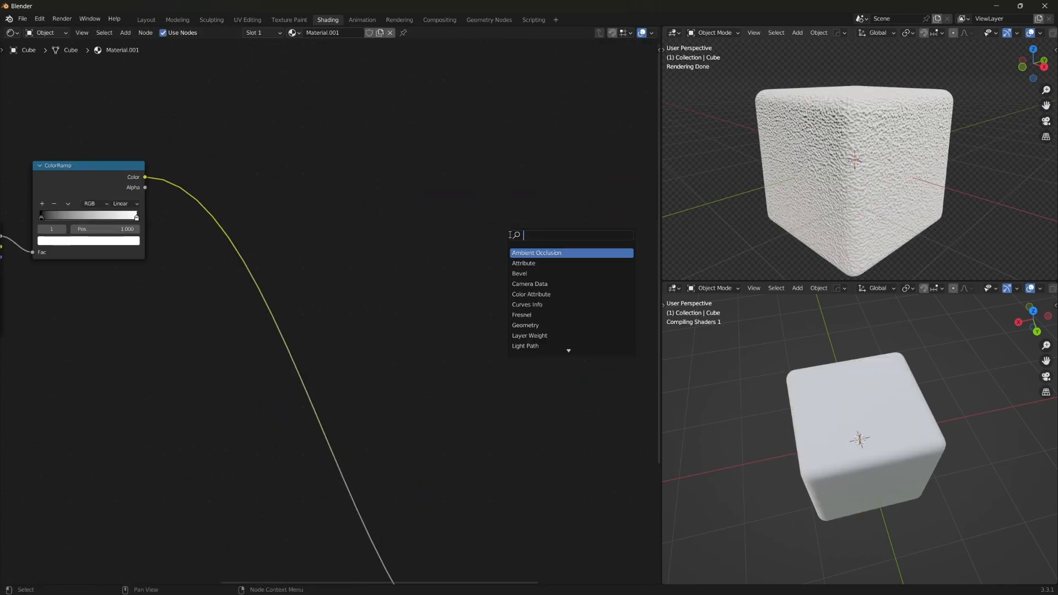
{"action": "key", "text": "BackSpace"}
{"action": "key", "text": "Return"}
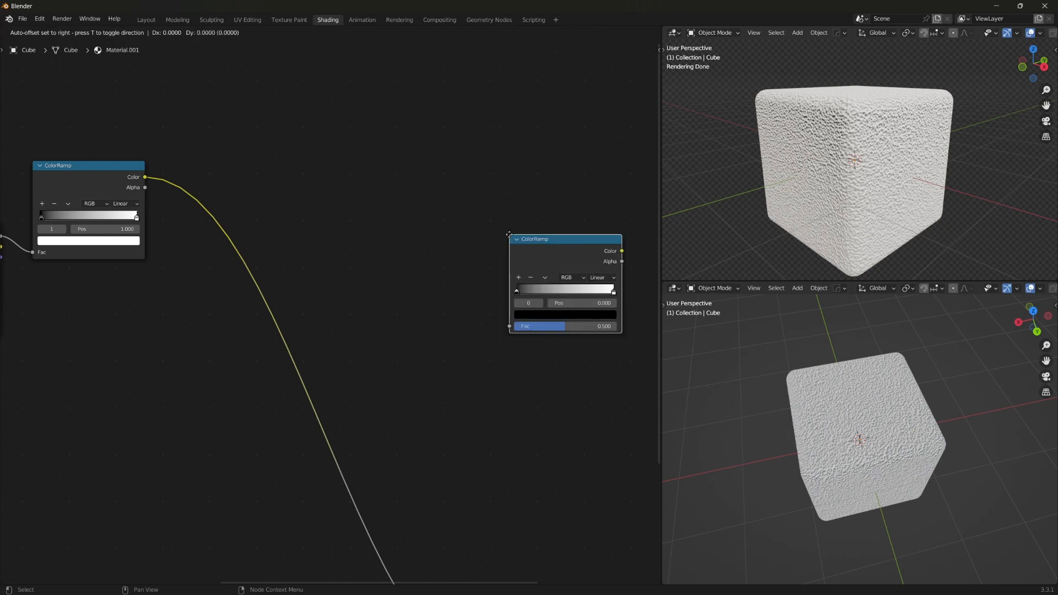
{"action": "left_click", "coordinate": [445, 214]}
Set the second ColorRamp's first stop to brown with hue 0.043, saturation 0.797 and value 0.137.
{"action": "scroll", "coordinate": [448, 285], "scroll_direction": "up", "scroll_amount": 6}
{"action": "middle_click_drag", "start_coordinate": [462, 299], "coordinate": [433, 313]}
{"action": "left_click", "coordinate": [465, 307]}
{"action": "left_click_drag", "start_coordinate": [550, 205], "coordinate": [549, 160]}
{"action": "left_click", "coordinate": [472, 178]}
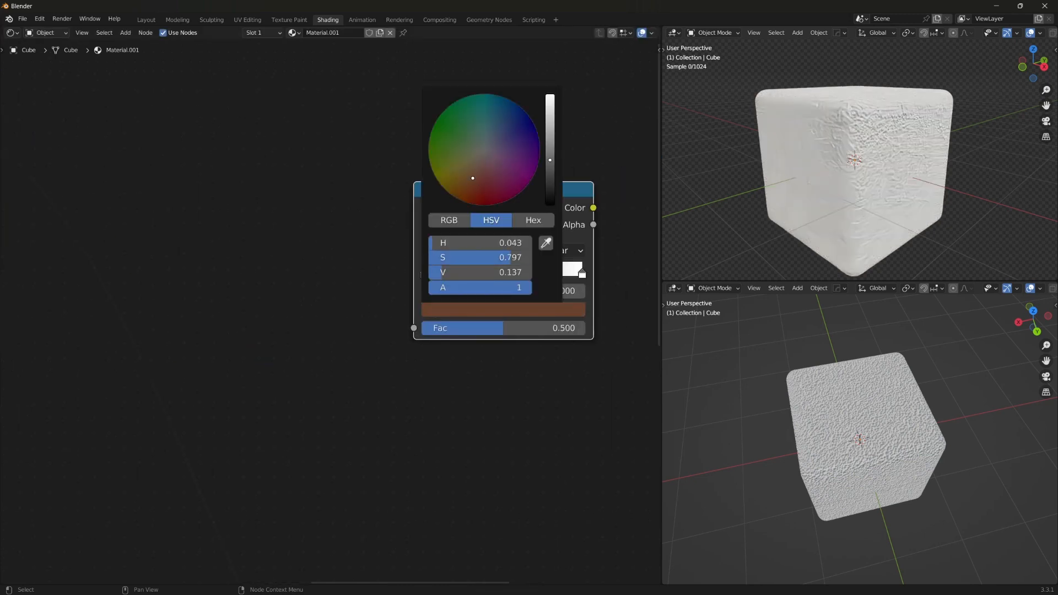
Give the second ColorRamp a light brown end stop at 0.673 and a dark brown middle stop at 0.336.
{"action": "left_click", "coordinate": [528, 310]}
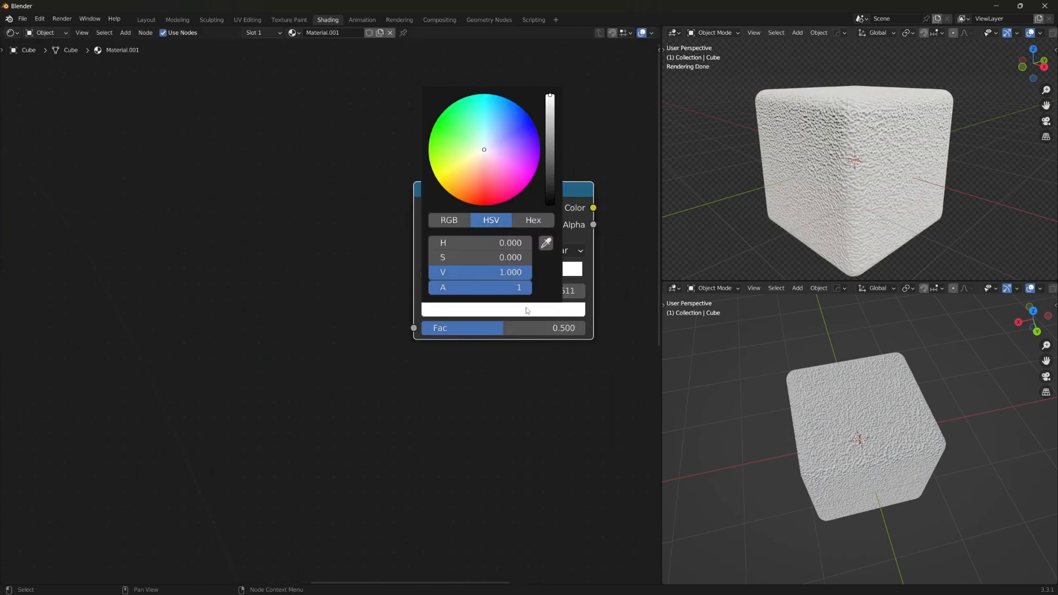
{"action": "left_click", "coordinate": [545, 245]}
{"action": "left_click_drag", "start_coordinate": [537, 276], "coordinate": [533, 276]}
{"action": "scroll", "coordinate": [474, 275], "scroll_direction": "down", "scroll_amount": 3}
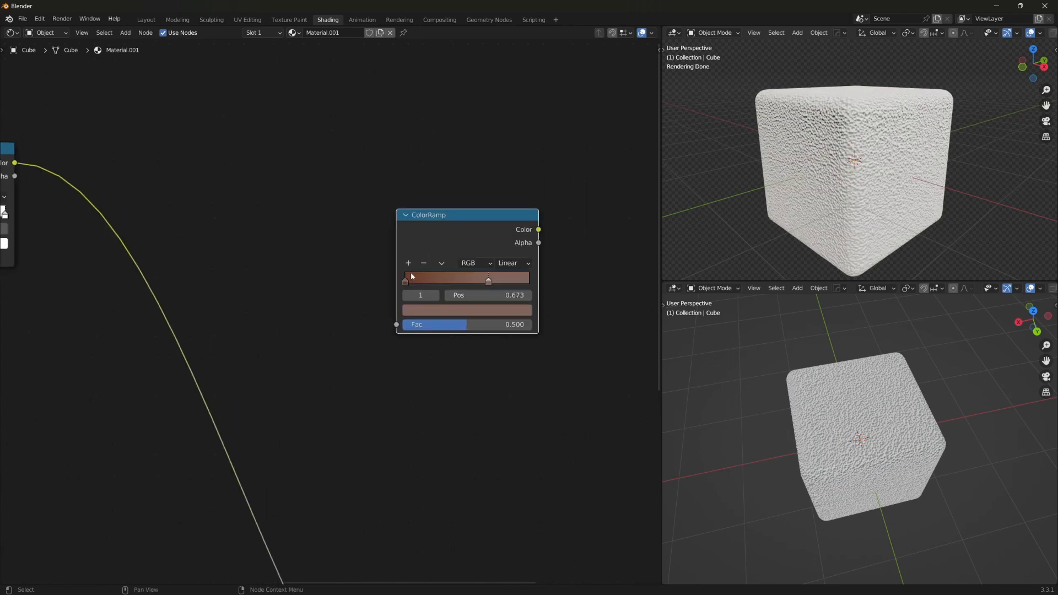
{"action": "left_click", "coordinate": [489, 314]}
{"action": "scroll", "coordinate": [233, 339], "scroll_direction": "down", "scroll_amount": 2}
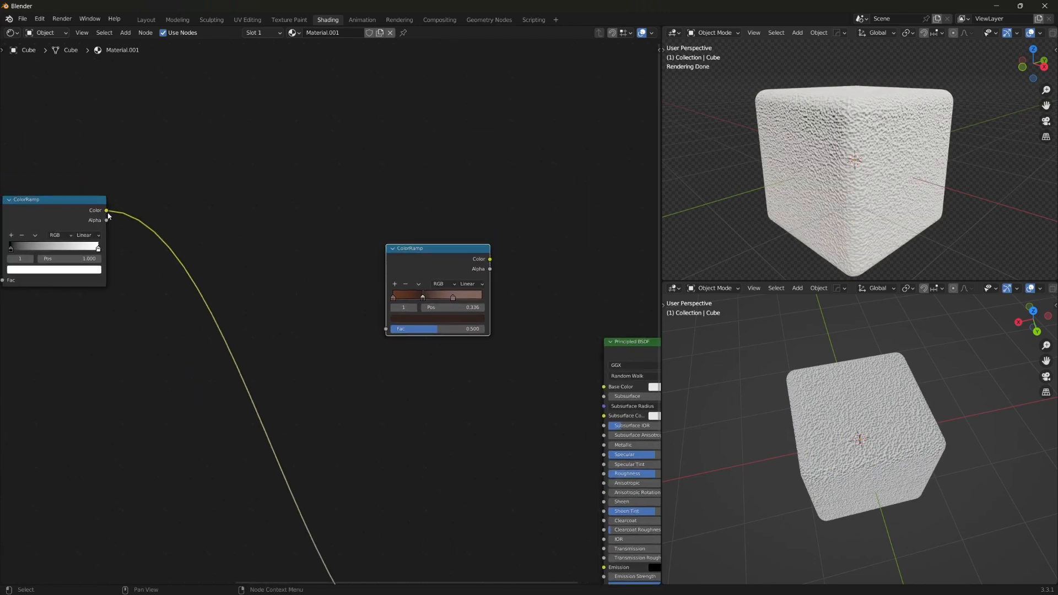
Feed the first ColorRamp's colour into the brown ColorRamp's Fac and preview the brown ramp on the cube.
{"action": "left_click_drag", "start_coordinate": [389, 330], "coordinate": [387, 329]}
{"action": "left_click", "coordinate": [465, 268], "text": "ctrl+shift"}
{"action": "left_click_drag", "start_coordinate": [465, 268], "coordinate": [366, 261]}
Shift the brown ColorRamp's light stop to the ramp's far end and its dark middle stop to 0.445.
{"action": "scroll", "coordinate": [352, 322], "scroll_direction": "up", "scroll_amount": 1}
{"action": "scroll", "coordinate": [859, 159], "scroll_direction": "up", "scroll_amount": 4}
{"action": "scroll", "coordinate": [341, 292], "scroll_direction": "up", "scroll_amount": 4}
{"action": "middle_click_drag", "start_coordinate": [331, 292], "coordinate": [431, 302]}
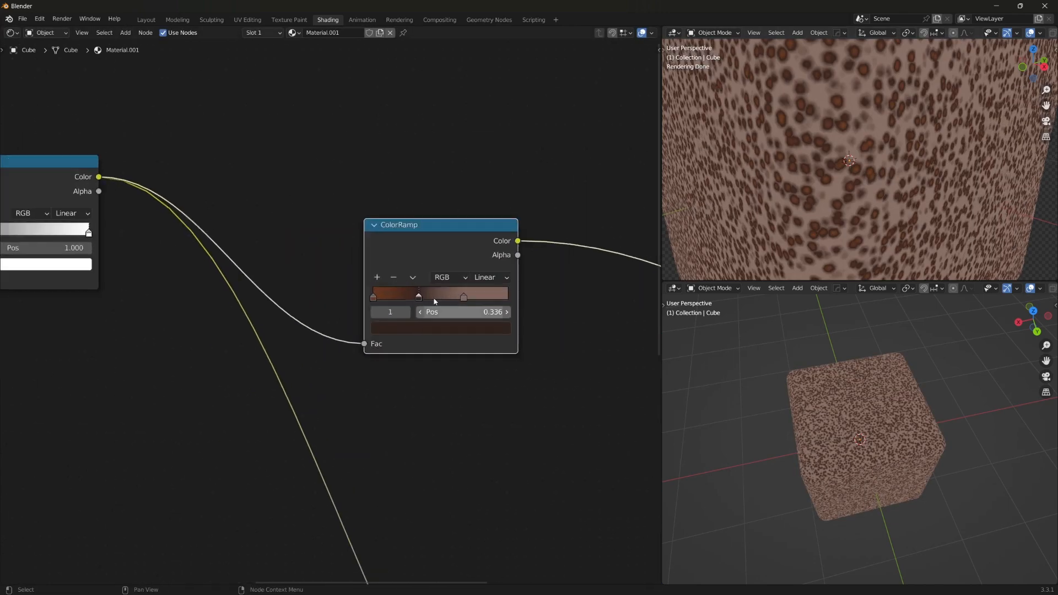
{"action": "left_click_drag", "start_coordinate": [463, 297], "coordinate": [504, 297]}
{"action": "left_click_drag", "start_coordinate": [418, 297], "coordinate": [432, 299]}
Move the first ColorRamp's end stop to 0.985, darken it to grey and check the cube's surface.
{"action": "middle_click_drag", "start_coordinate": [127, 240], "coordinate": [429, 270]}
{"action": "scroll", "coordinate": [430, 270], "scroll_direction": "up", "scroll_amount": 4}
{"action": "left_click_drag", "start_coordinate": [378, 261], "coordinate": [431, 281]}
{"action": "left_click", "coordinate": [315, 306]}
{"action": "left_click_drag", "start_coordinate": [340, 61], "coordinate": [339, 110]}
{"action": "scroll", "coordinate": [856, 208], "scroll_direction": "down", "scroll_amount": 5}
{"action": "middle_click_drag", "start_coordinate": [858, 208], "coordinate": [787, 209]}
{"action": "scroll", "coordinate": [787, 208], "scroll_direction": "up", "scroll_amount": 5}
{"action": "scroll", "coordinate": [589, 379], "scroll_direction": "down", "scroll_amount": 2}
Connect the brown ColorRamp to the Principled BSDF's Base Color and preview the complete shader.
{"action": "middle_click_drag", "start_coordinate": [589, 379], "coordinate": [362, 373]}
{"action": "middle_click_drag", "start_coordinate": [560, 357], "coordinate": [227, 249]}
{"action": "scroll", "coordinate": [227, 249], "scroll_direction": "down", "scroll_amount": 2}
{"action": "left_click_drag", "start_coordinate": [247, 234], "coordinate": [557, 361]}
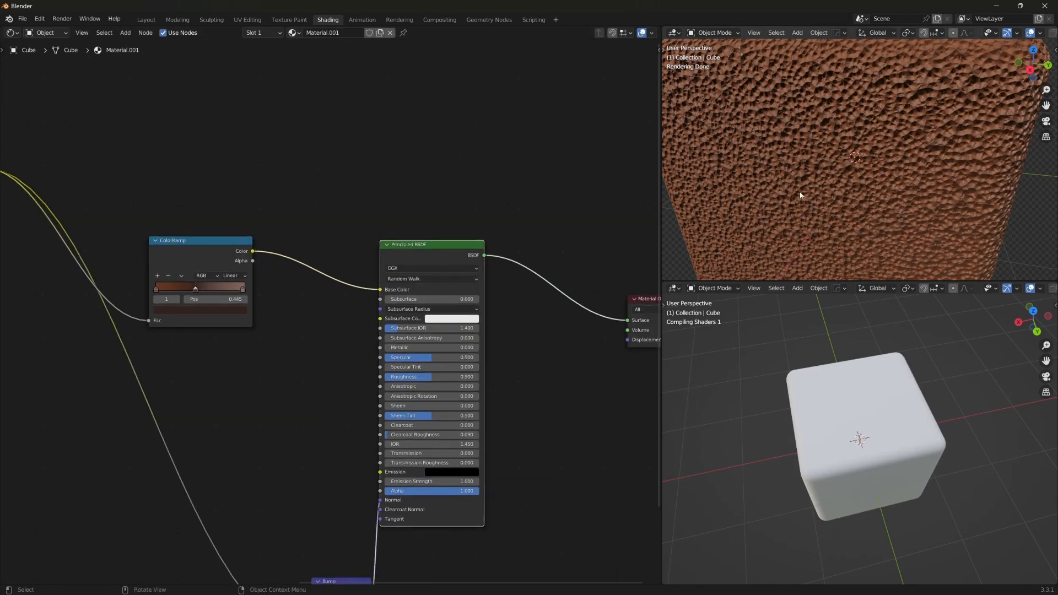
Reduce the Bump node's strength to about 0.29.
{"action": "scroll", "coordinate": [953, 122], "scroll_direction": "down", "scroll_amount": 8}
{"action": "middle_click_drag", "start_coordinate": [807, 159], "coordinate": [875, 173]}
{"action": "scroll", "coordinate": [841, 170], "scroll_direction": "up", "scroll_amount": 7}
{"action": "scroll", "coordinate": [873, 175], "scroll_direction": "up", "scroll_amount": 5}
{"action": "middle_click_drag", "start_coordinate": [339, 573], "coordinate": [424, 441]}
{"action": "scroll", "coordinate": [420, 456], "scroll_direction": "up", "scroll_amount": 2}
{"action": "scroll", "coordinate": [420, 456], "scroll_direction": "up", "scroll_amount": 1}
{"action": "left_click_drag", "start_coordinate": [446, 499], "coordinate": [408, 499]}
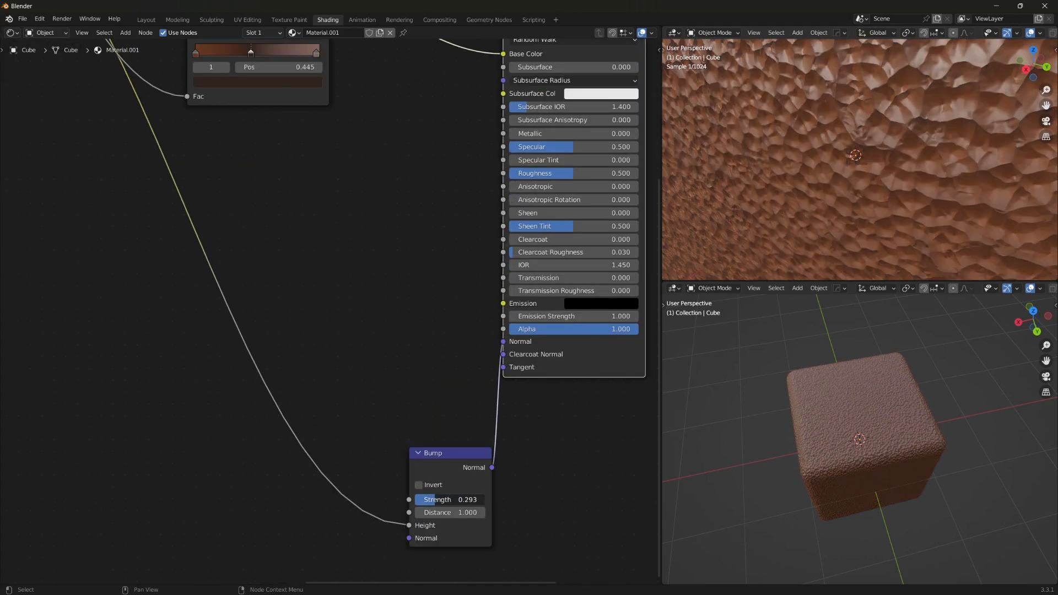
Change the Voronoi Texture's feature output to Smooth F1 and set its scale to 93.3.
{"action": "scroll", "coordinate": [267, 278], "scroll_direction": "down", "scroll_amount": 2}
{"action": "middle_click_drag", "start_coordinate": [70, 87], "coordinate": [441, 345]}
{"action": "scroll", "coordinate": [441, 345], "scroll_direction": "up", "scroll_amount": 5}
{"action": "left_click", "coordinate": [435, 323]}
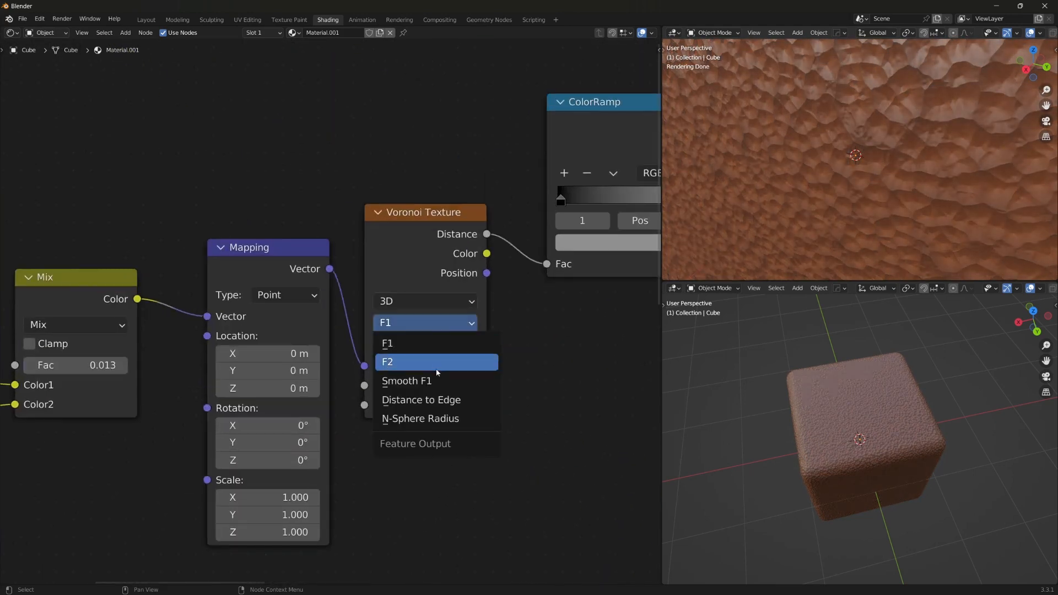
{"action": "left_click", "coordinate": [433, 380]}
{"action": "scroll", "coordinate": [843, 197], "scroll_direction": "down", "scroll_amount": 5}
{"action": "scroll", "coordinate": [842, 197], "scroll_direction": "up", "scroll_amount": 5}
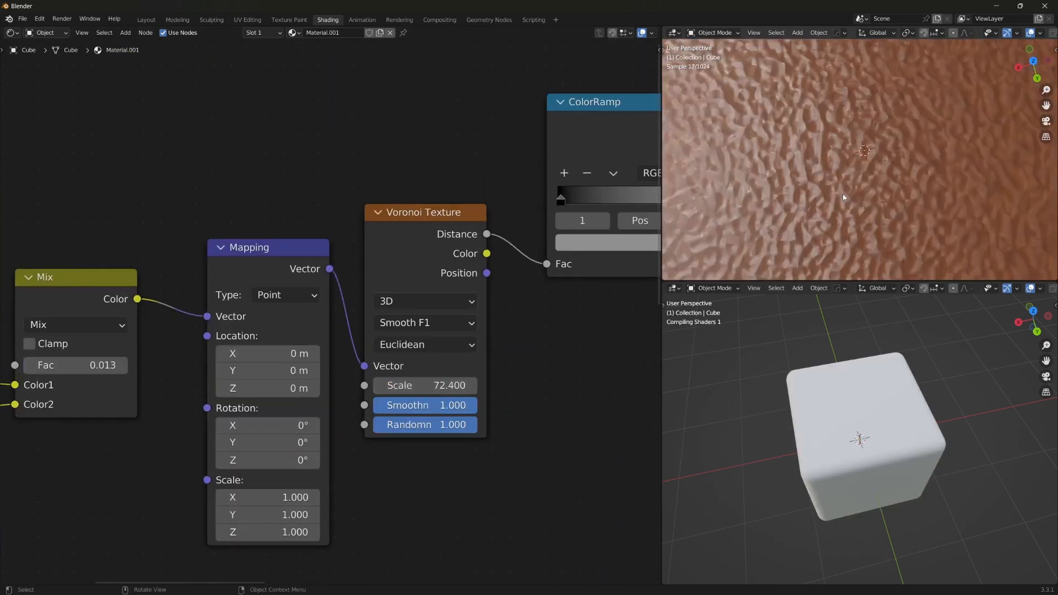
{"action": "left_click", "coordinate": [438, 385]}
{"action": "left_click_drag", "start_coordinate": [416, 387], "coordinate": [443, 387]}
Spread the texture nodes apart to leave a gap between the Voronoi Texture and the first ColorRamp.
{"action": "scroll", "coordinate": [687, 196], "scroll_direction": "down", "scroll_amount": 6}
{"action": "scroll", "coordinate": [431, 285], "scroll_direction": "down", "scroll_amount": 4}
{"action": "middle_click_drag", "start_coordinate": [430, 286], "coordinate": [607, 273]}
{"action": "scroll", "coordinate": [607, 273], "scroll_direction": "down", "scroll_amount": 4}
{"action": "left_click_drag", "start_coordinate": [179, 228], "coordinate": [521, 436]}
{"action": "left_click_drag", "start_coordinate": [521, 258], "coordinate": [231, 184]}
{"action": "left_click_drag", "start_coordinate": [586, 237], "coordinate": [378, 122]}
Insert a copy of the Mix node between the Voronoi Texture and the first ColorRamp.
{"action": "left_click", "coordinate": [538, 290]}
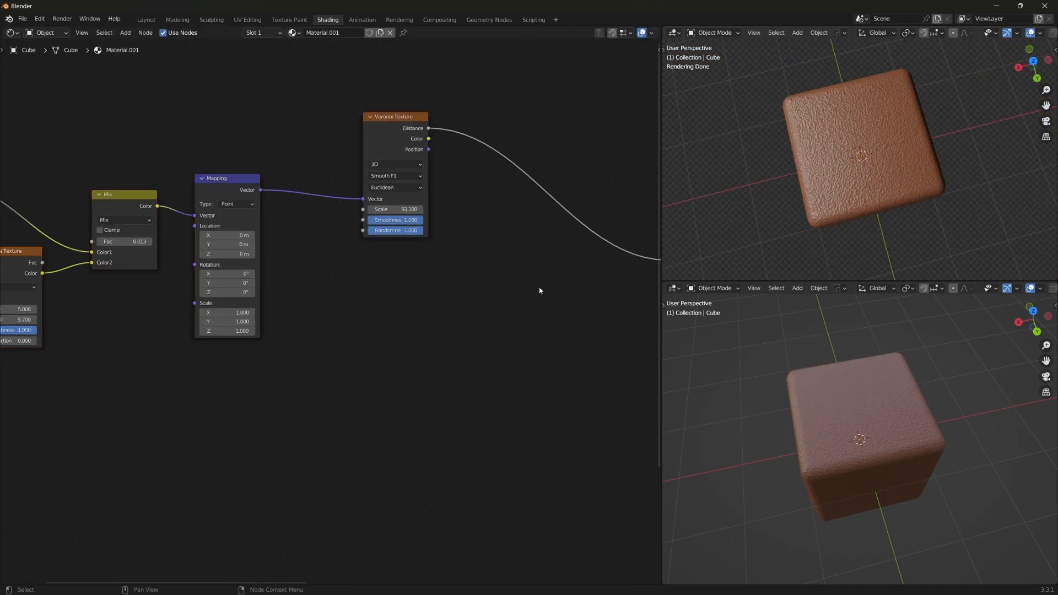
{"action": "middle_click_drag", "start_coordinate": [538, 291], "coordinate": [467, 367]}
{"action": "left_click_drag", "start_coordinate": [472, 289], "coordinate": [484, 273]}
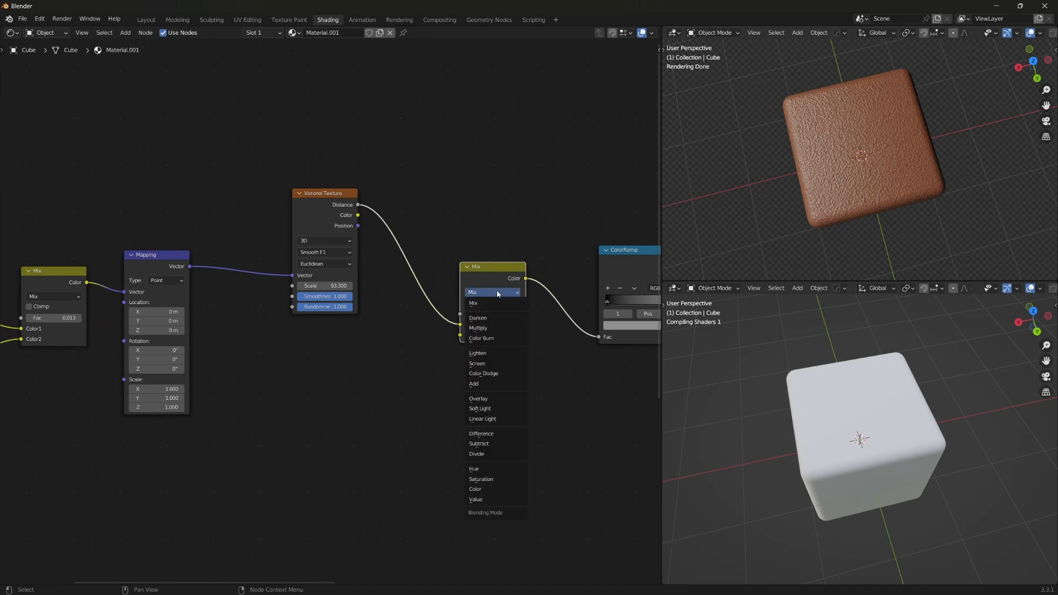
Duplicate the Voronoi Texture below the original and feed it from the same Mapping vector.
{"action": "left_click", "coordinate": [326, 194]}
{"action": "key", "text": "shift+d"}
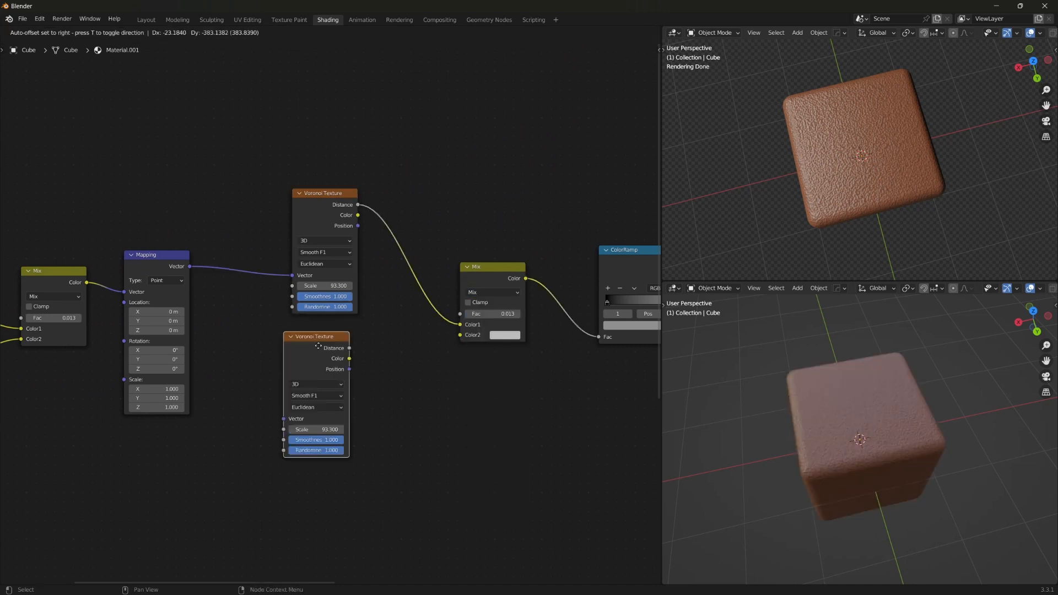
{"action": "left_click", "coordinate": [316, 340]}
{"action": "scroll", "coordinate": [217, 282], "scroll_direction": "up", "scroll_amount": 2}
{"action": "middle_click_drag", "start_coordinate": [217, 282], "coordinate": [252, 261]}
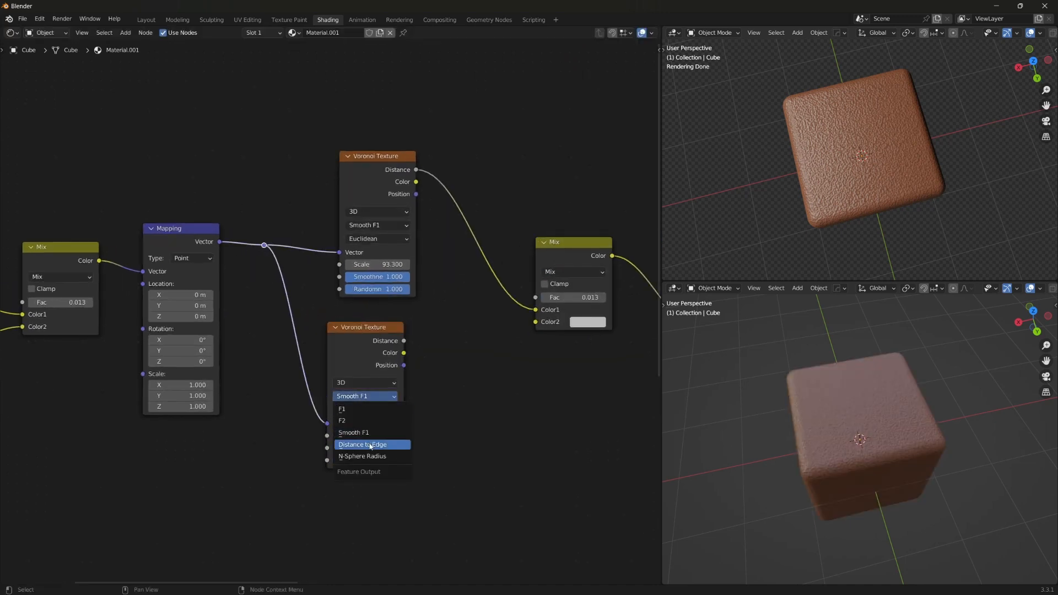
Set the duplicate Voronoi Texture to Distance to Edge and connect its Distance to the new Mix node's Color2.
{"action": "left_click", "coordinate": [370, 445]}
{"action": "scroll", "coordinate": [489, 433], "scroll_direction": "up", "scroll_amount": 5}
{"action": "middle_click_drag", "start_coordinate": [491, 433], "coordinate": [427, 434]}
{"action": "left_click_drag", "start_coordinate": [375, 355], "coordinate": [570, 329]}
{"action": "middle_click_drag", "start_coordinate": [626, 385], "coordinate": [492, 426]}
{"action": "scroll", "coordinate": [815, 432], "scroll_direction": "up", "scroll_amount": 3}
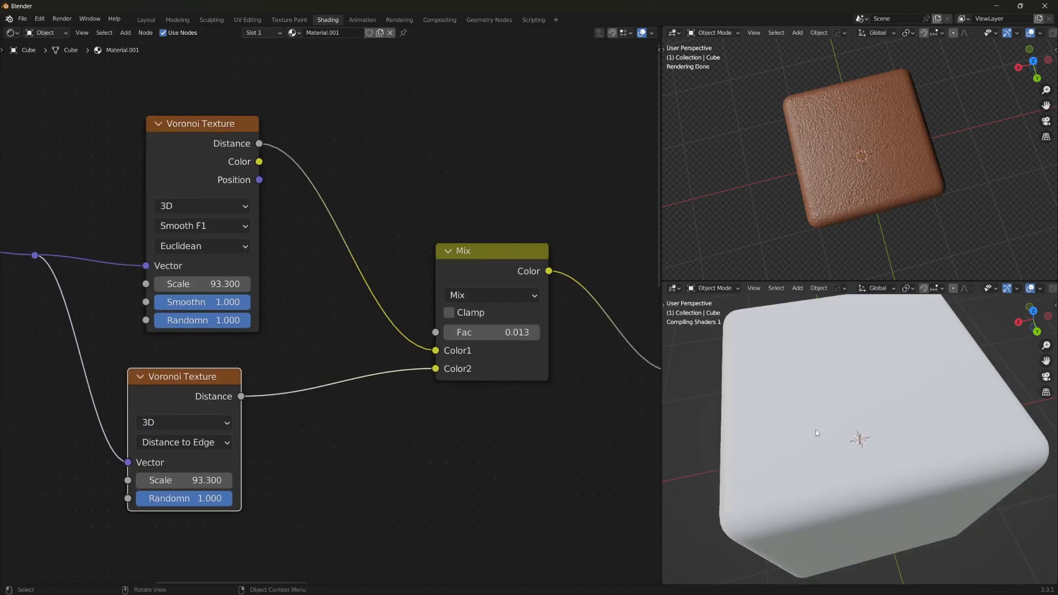
Set the factor of the Mix node joining both Voronoi textures to 1 and inspect the surface.
{"action": "scroll", "coordinate": [816, 430], "scroll_direction": "down", "scroll_amount": 3}
{"action": "middle_click_drag", "start_coordinate": [816, 431], "coordinate": [863, 390]}
{"action": "scroll", "coordinate": [853, 206], "scroll_direction": "up", "scroll_amount": 1}
{"action": "middle_click_drag", "start_coordinate": [853, 207], "coordinate": [890, 167]}
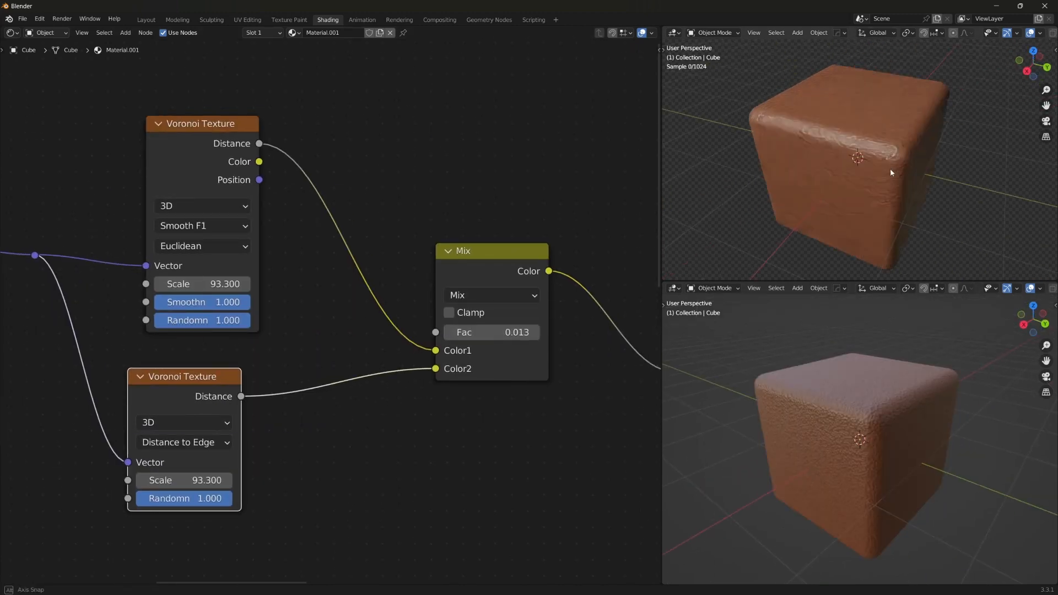
{"action": "scroll", "coordinate": [882, 187], "scroll_direction": "up", "scroll_amount": 5}
{"action": "left_click_drag", "start_coordinate": [487, 333], "coordinate": [564, 332]}
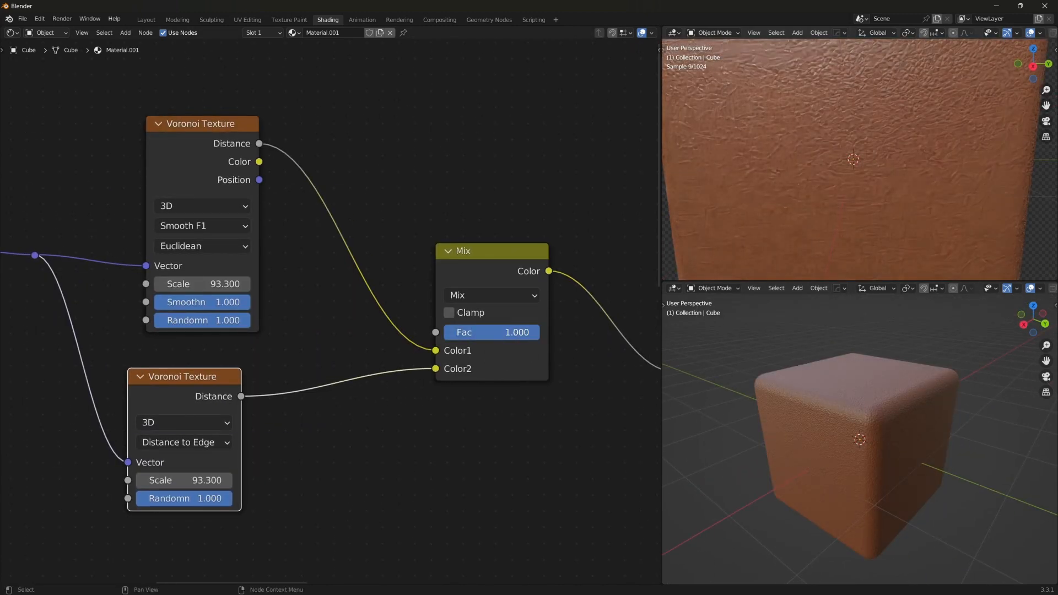
{"action": "middle_click_drag", "start_coordinate": [833, 162], "coordinate": [881, 220]}
{"action": "scroll", "coordinate": [876, 220], "scroll_direction": "up", "scroll_amount": 4}
{"action": "scroll", "coordinate": [551, 394], "scroll_direction": "down", "scroll_amount": 6}
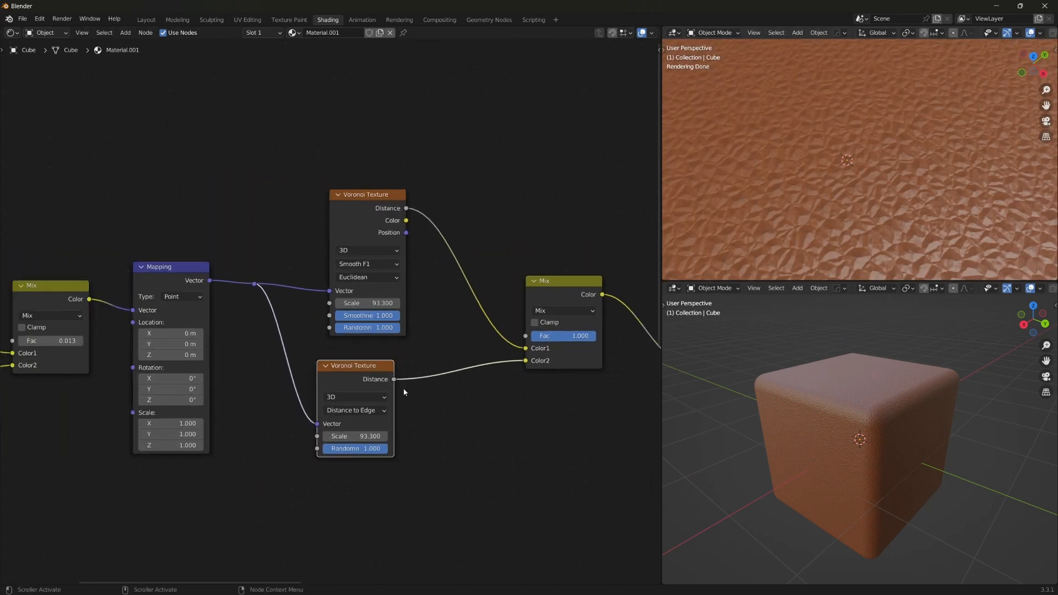
Duplicate the black-to-grey ColorRamp and insert it between the Distance to Edge Voronoi Texture and the Mix node.
{"action": "middle_click_drag", "start_coordinate": [386, 451], "coordinate": [443, 408]}
{"action": "left_click_drag", "start_coordinate": [435, 401], "coordinate": [395, 410]}
{"action": "middle_click_drag", "start_coordinate": [527, 380], "coordinate": [332, 415]}
{"action": "scroll", "coordinate": [212, 404], "scroll_direction": "down", "scroll_amount": 3}
{"action": "left_click", "coordinate": [417, 293]}
{"action": "key", "text": "shift+d"}
{"action": "left_click", "coordinate": [233, 359]}
{"action": "middle_click_drag", "start_coordinate": [268, 367], "coordinate": [389, 385]}
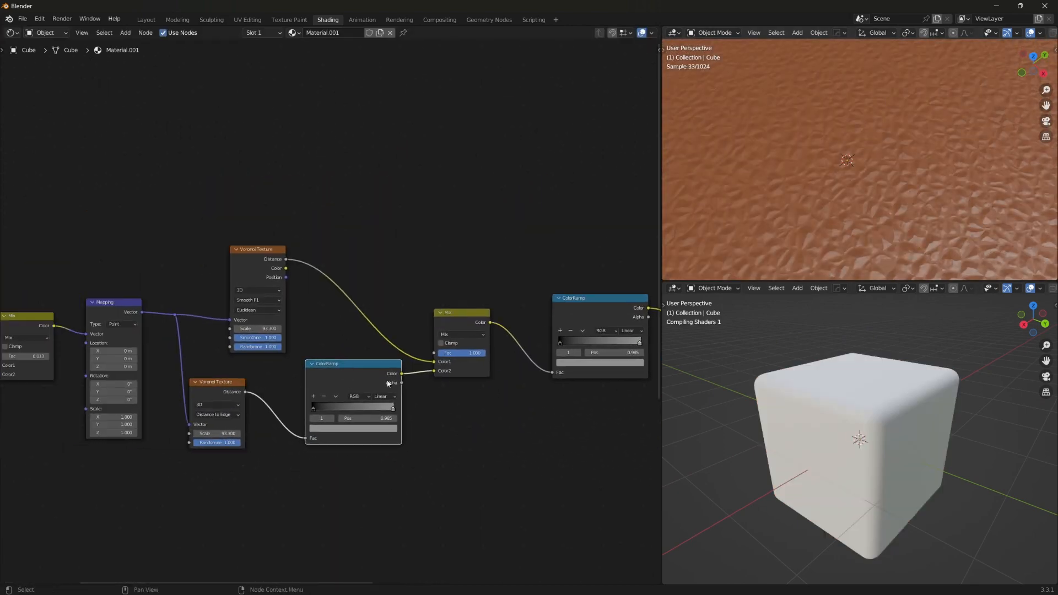
Make the duplicated ColorRamp's end stop white and move it to position 0.029.
{"action": "scroll", "coordinate": [438, 416], "scroll_direction": "up", "scroll_amount": 4}
{"action": "double_click", "coordinate": [548, 372]}
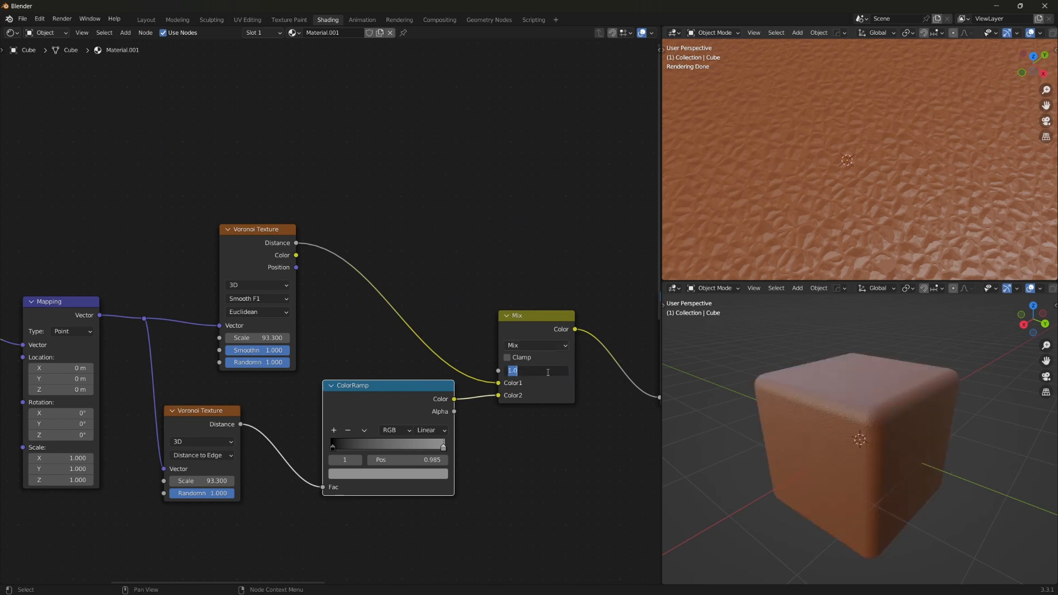
{"action": "scroll", "coordinate": [525, 469], "scroll_direction": "up", "scroll_amount": 2}
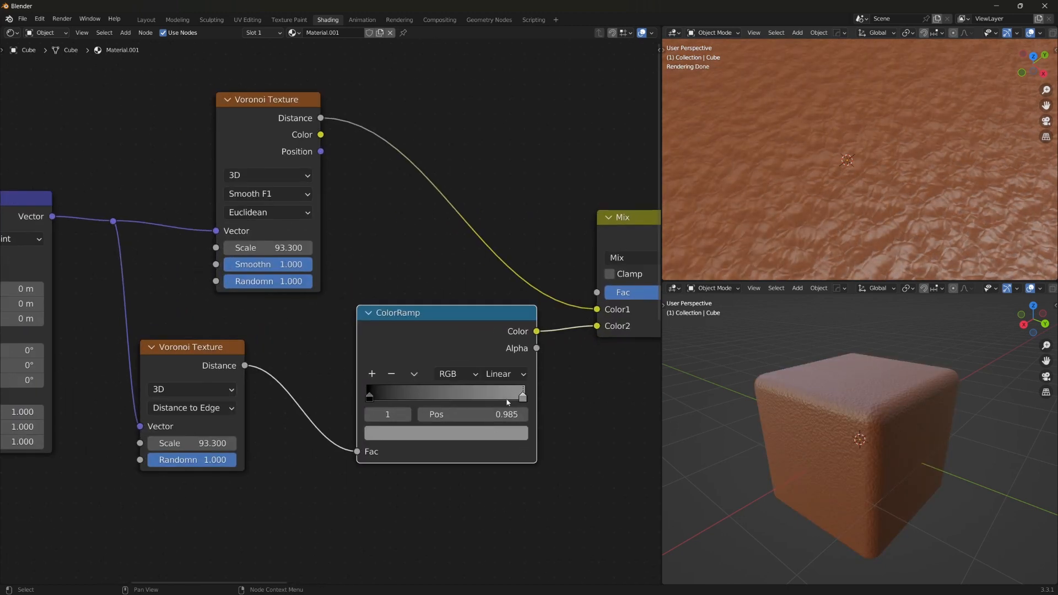
{"action": "left_click", "coordinate": [445, 433]}
{"action": "left_click", "coordinate": [491, 217]}
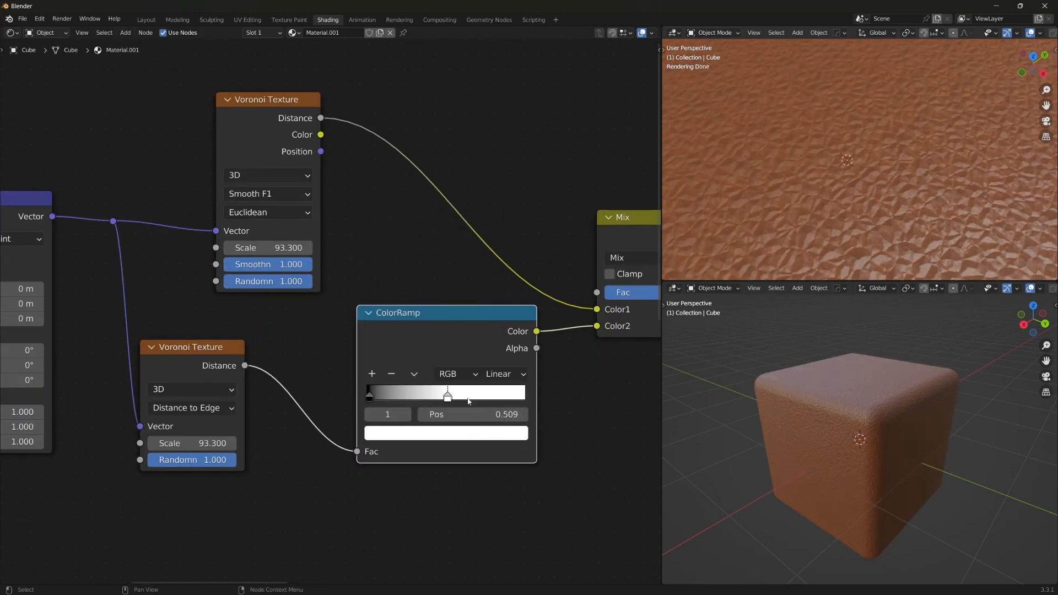
{"action": "left_click_drag", "start_coordinate": [458, 398], "coordinate": [384, 401]}
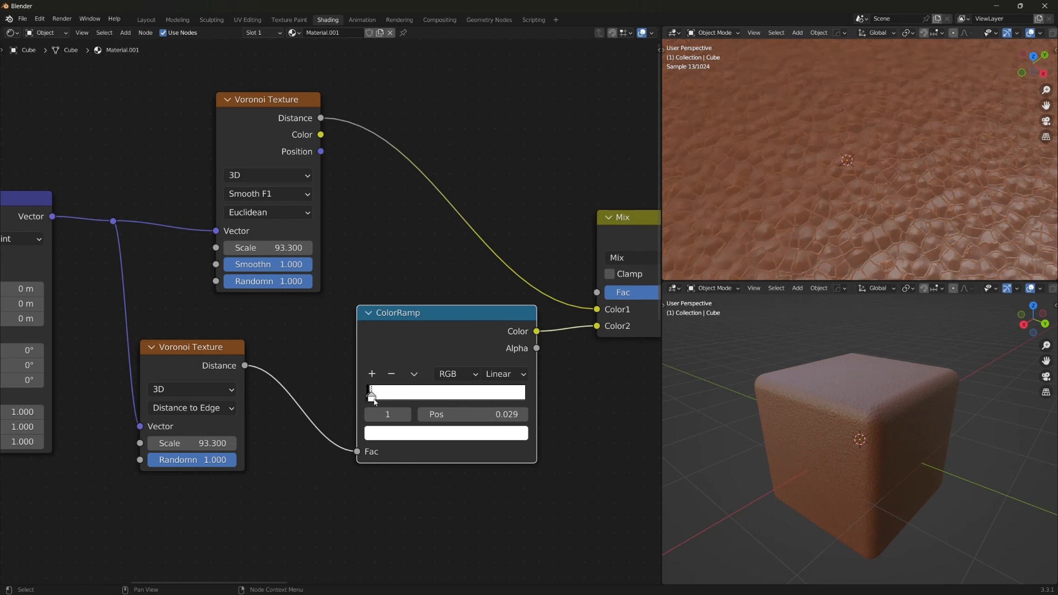
Inspect the surface and move the selected texture, mapping and first ColorRamp nodes away from the brown ColorRamp and shader nodes.
{"action": "scroll", "coordinate": [830, 211], "scroll_direction": "down", "scroll_amount": 10}
{"action": "scroll", "coordinate": [832, 211], "scroll_direction": "up", "scroll_amount": 6}
{"action": "mouse_move", "coordinate": [831, 210]}
{"action": "middle_mouse_down"}
{"action": "mouse_move", "coordinate": [916, 169]}
{"action": "mouse_move", "coordinate": [833, 199]}
{"action": "middle_mouse_up"}
{"action": "scroll", "coordinate": [846, 211], "scroll_direction": "up", "scroll_amount": 6}
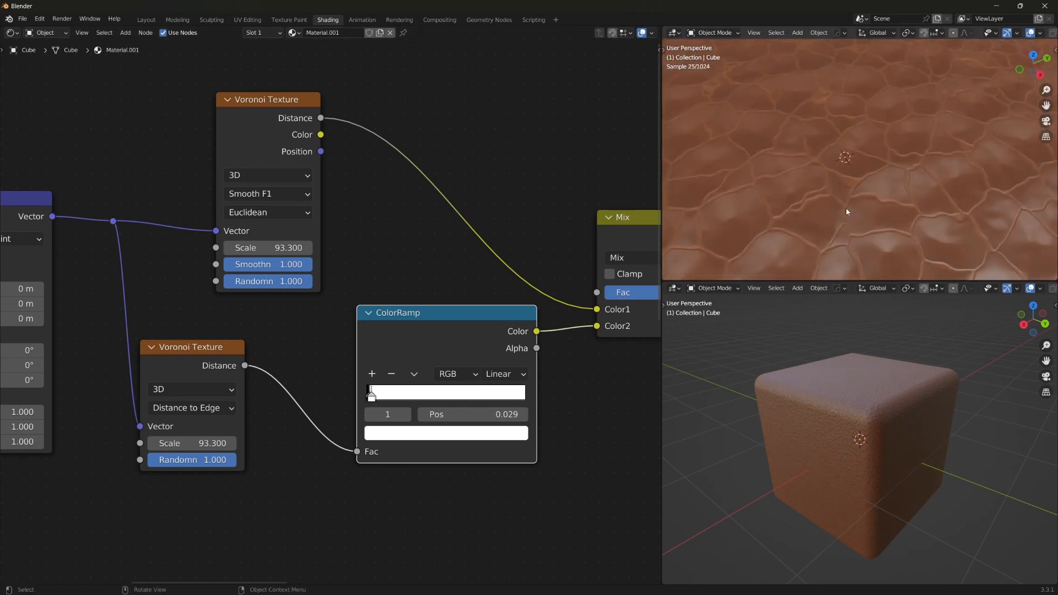
{"action": "scroll", "coordinate": [550, 371], "scroll_direction": "down", "scroll_amount": 8}
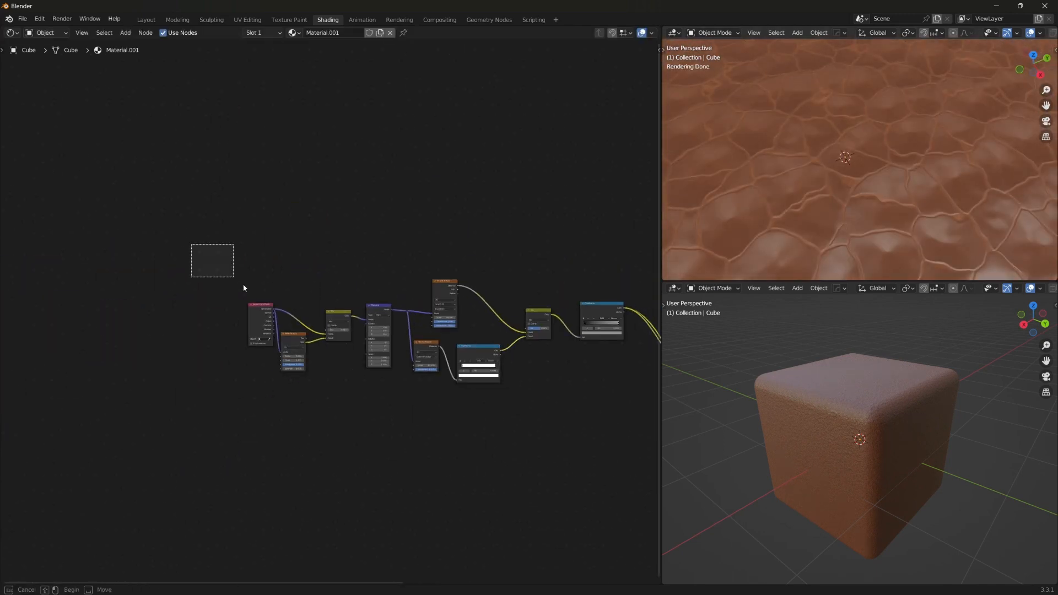
{"action": "left_click_drag", "start_coordinate": [243, 286], "coordinate": [625, 438]}
{"action": "middle_click_drag", "start_coordinate": [572, 317], "coordinate": [522, 217]}
Set the coordinate-distorting Noise Texture's roughness to 0.660 and scale to 12.200.
{"action": "middle_click_drag", "start_coordinate": [293, 279], "coordinate": [489, 445]}
{"action": "scroll", "coordinate": [489, 445], "scroll_direction": "up", "scroll_amount": 6}
{"action": "middle_click_drag", "start_coordinate": [470, 310], "coordinate": [401, 391]}
{"action": "scroll", "coordinate": [400, 392], "scroll_direction": "up", "scroll_amount": 2}
{"action": "left_click_drag", "start_coordinate": [441, 398], "coordinate": [443, 398]}
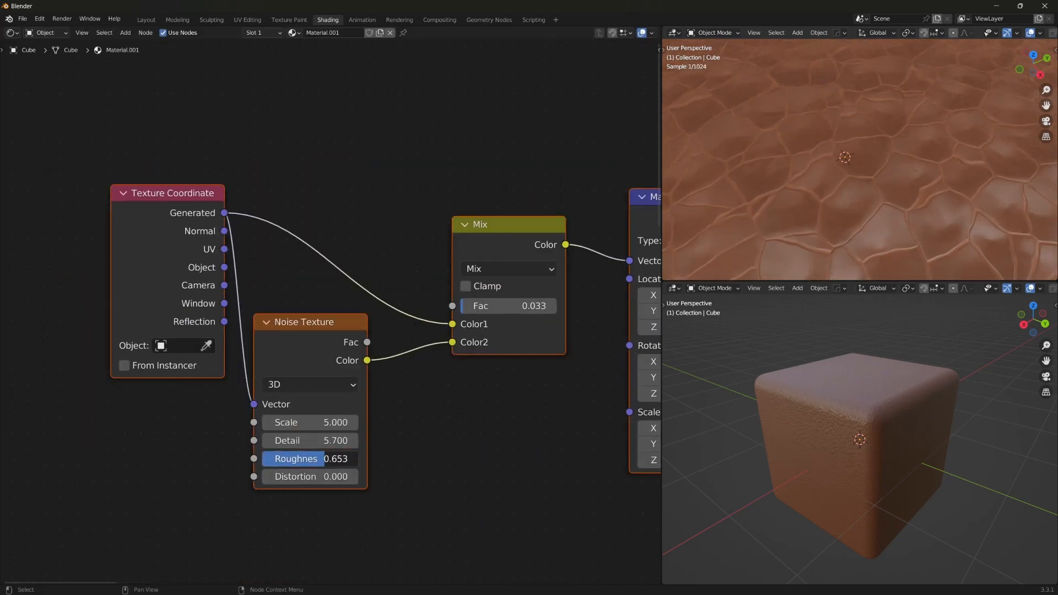
{"action": "left_click_drag", "start_coordinate": [311, 422], "coordinate": [361, 422]}
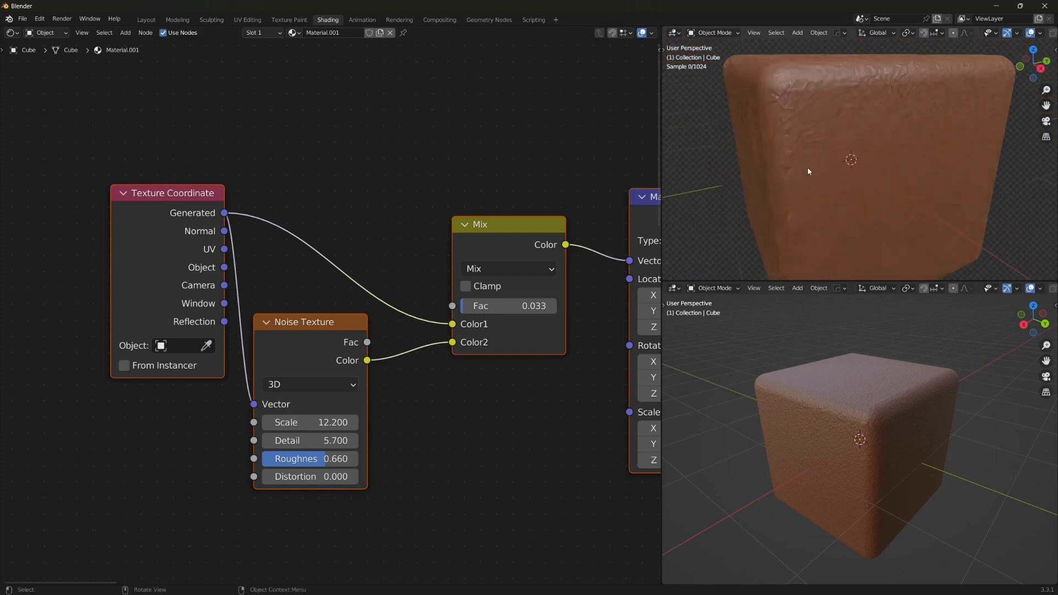
{"action": "scroll", "coordinate": [482, 416], "scroll_direction": "down", "scroll_amount": 2}
{"action": "scroll", "coordinate": [481, 416], "scroll_direction": "down", "scroll_amount": 4}
Try inverting the Bump node and inspect the leather surface.
{"action": "middle_click_drag", "start_coordinate": [610, 437], "coordinate": [168, 394]}
{"action": "scroll", "coordinate": [552, 398], "scroll_direction": "down", "scroll_amount": 10}
{"action": "middle_click_drag", "start_coordinate": [639, 518], "coordinate": [428, 381]}
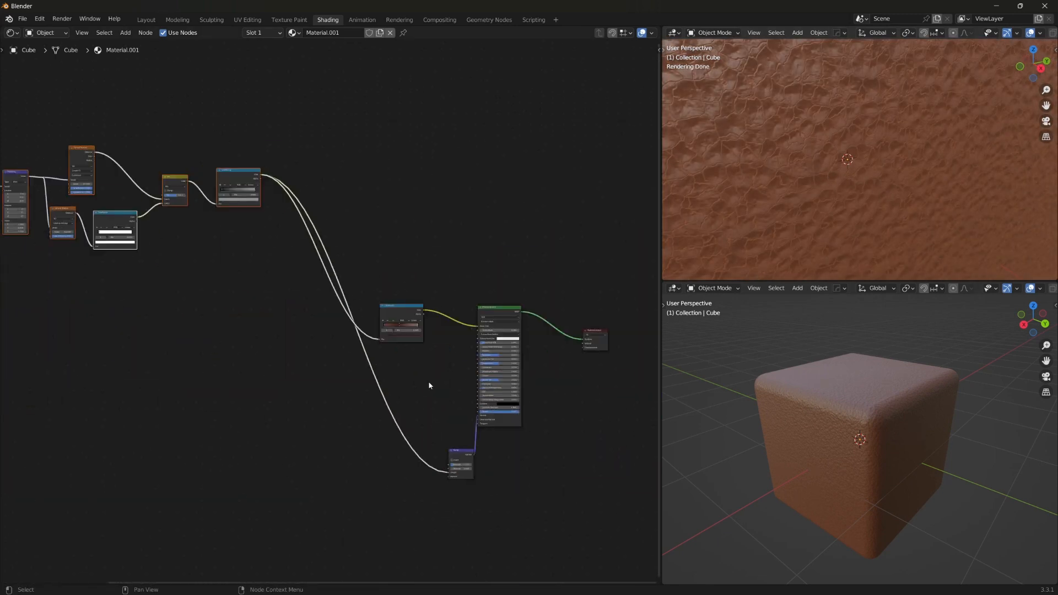
{"action": "scroll", "coordinate": [428, 381], "scroll_direction": "up", "scroll_amount": 6}
{"action": "middle_click_drag", "start_coordinate": [481, 491], "coordinate": [478, 432]}
{"action": "scroll", "coordinate": [478, 432], "scroll_direction": "down", "scroll_amount": 2}
{"action": "scroll", "coordinate": [445, 367], "scroll_direction": "up", "scroll_amount": 1}
{"action": "scroll", "coordinate": [413, 439], "scroll_direction": "up", "scroll_amount": 3}
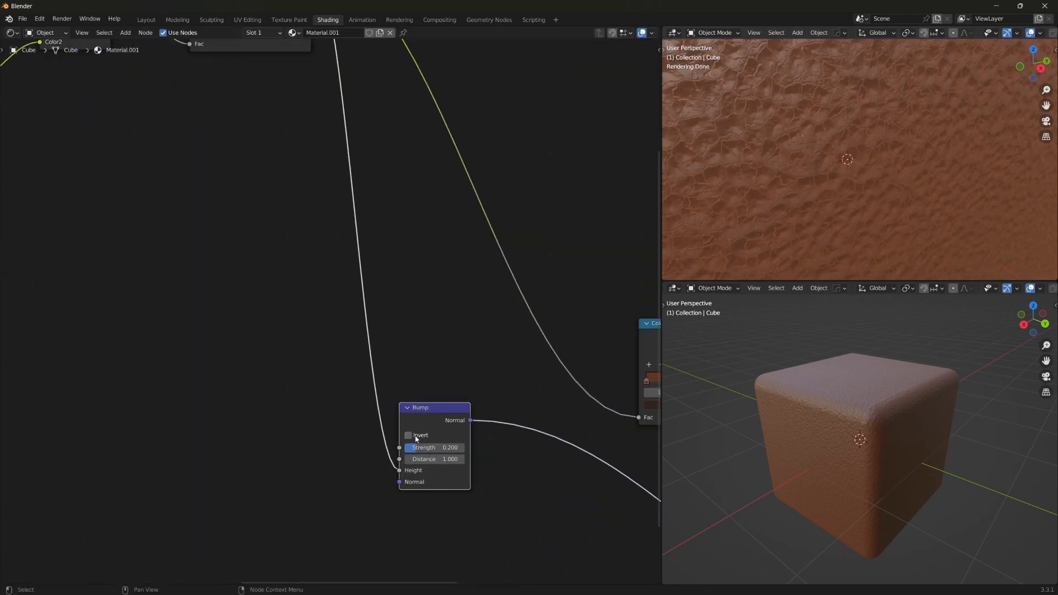
{"action": "left_click", "coordinate": [409, 436]}
{"action": "scroll", "coordinate": [813, 168], "scroll_direction": "down", "scroll_amount": 6}
{"action": "middle_click_drag", "start_coordinate": [812, 168], "coordinate": [836, 207]}
{"action": "scroll", "coordinate": [838, 204], "scroll_direction": "up", "scroll_amount": 6}
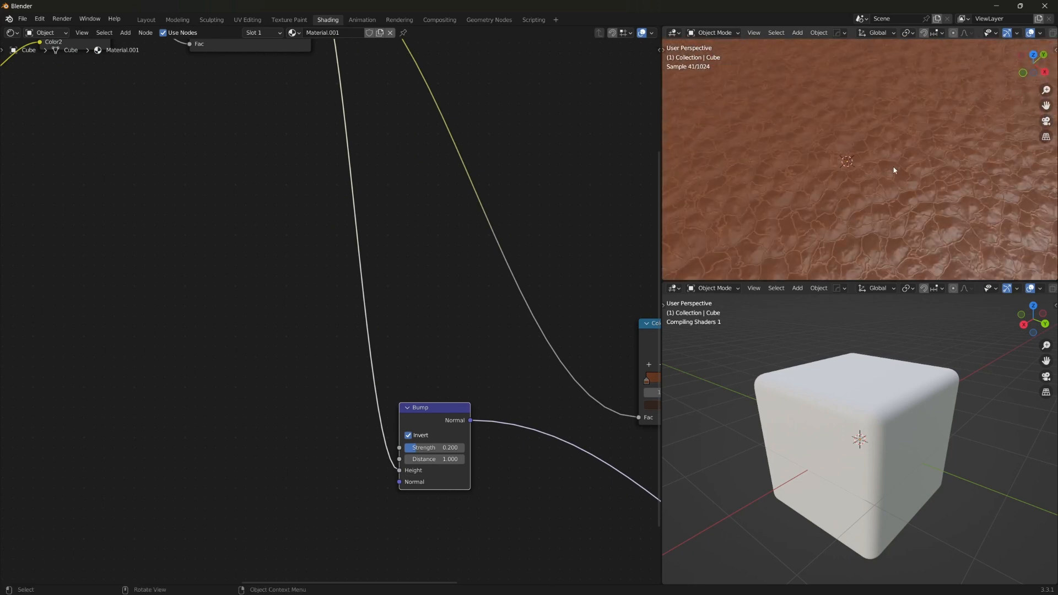
{"action": "scroll", "coordinate": [892, 170], "scroll_direction": "down", "scroll_amount": 6}
{"action": "scroll", "coordinate": [431, 448], "scroll_direction": "down", "scroll_amount": 3}
{"action": "scroll", "coordinate": [869, 229], "scroll_direction": "up", "scroll_amount": 5}
{"action": "scroll", "coordinate": [506, 384], "scroll_direction": "up", "scroll_amount": 2}
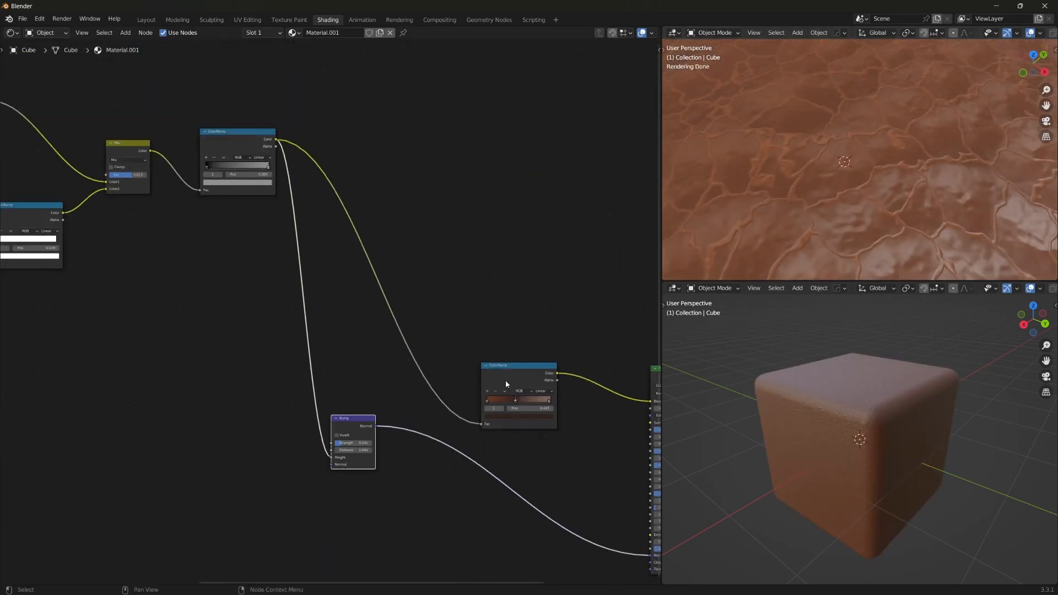
Move the Bump node below the brown ColorRamp, next to the Principled BSDF.
{"action": "left_click_drag", "start_coordinate": [554, 532], "coordinate": [585, 521]}
{"action": "middle_click_drag", "start_coordinate": [248, 204], "coordinate": [464, 206]}
{"action": "left_click", "coordinate": [200, 206]}
{"action": "left_click", "coordinate": [330, 308]}
{"action": "type", "text": "v"}
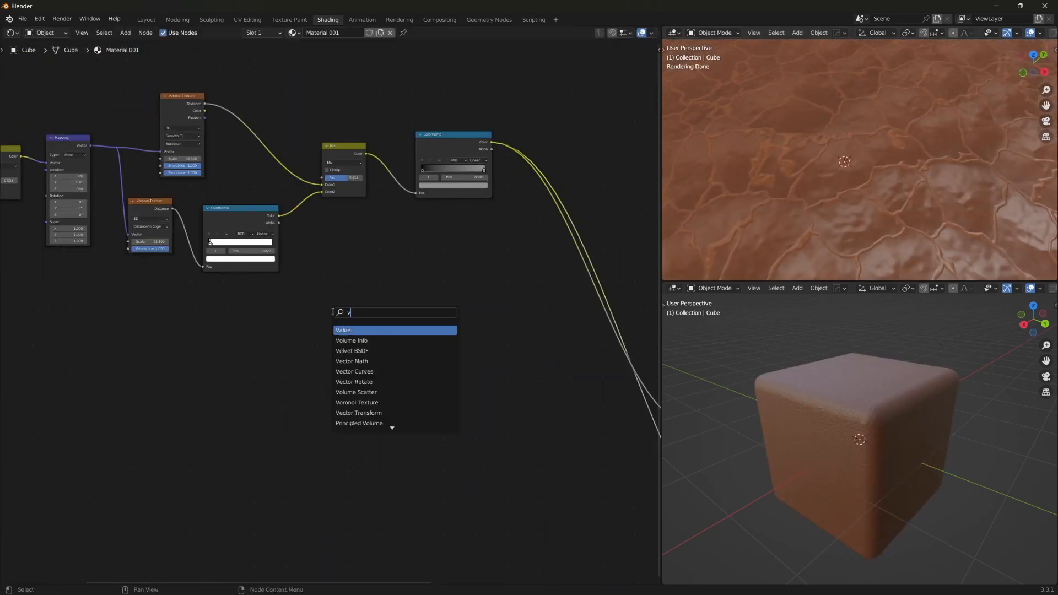
{"action": "key", "text": "Escape"}
Add a Noise Texture below the white ColorRamp, preview it and set its scale to 26.900.
{"action": "scroll", "coordinate": [409, 305], "scroll_direction": "up", "scroll_amount": 3}
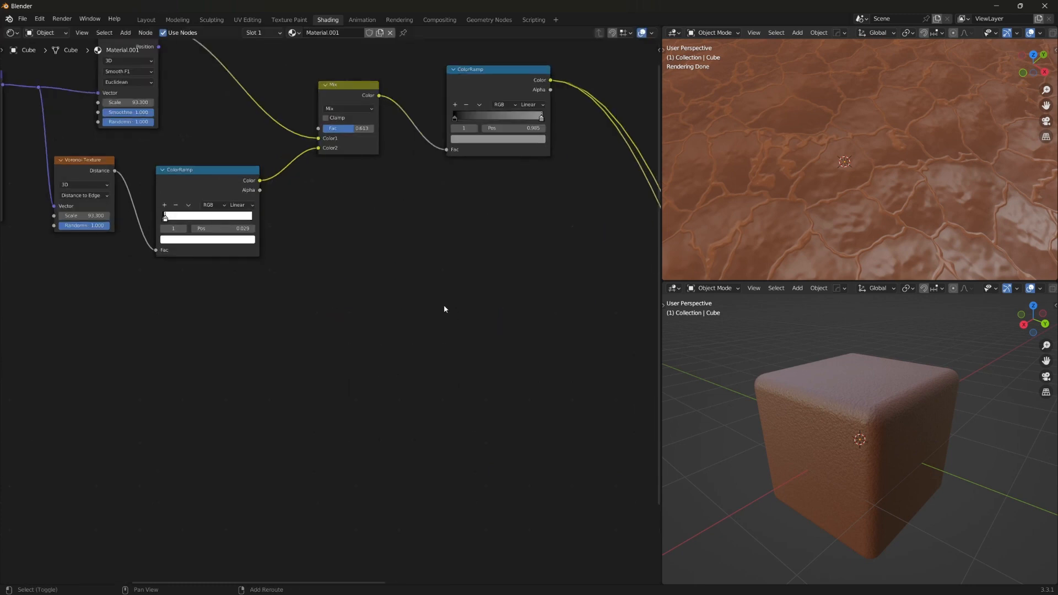
{"action": "key", "text": "Return"}
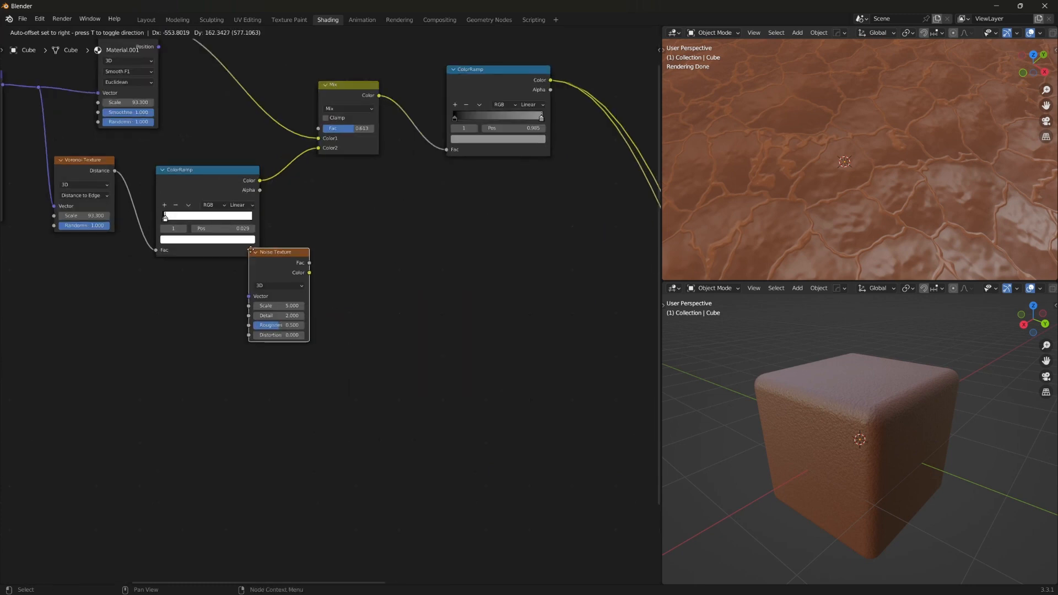
{"action": "left_click", "coordinate": [346, 322]}
{"action": "left_click", "coordinate": [346, 322], "text": "ctrl+shift"}
{"action": "scroll", "coordinate": [461, 391], "scroll_direction": "up", "scroll_amount": 4}
{"action": "left_click_drag", "start_coordinate": [413, 427], "coordinate": [449, 426]}
{"action": "left_click_drag", "start_coordinate": [387, 320], "coordinate": [78, 366]}
Duplicate the Mix node, feed it the original Mix as Color1 and the new Noise Texture's Fac as Color2, and preview it.
{"action": "scroll", "coordinate": [341, 368], "scroll_direction": "down", "scroll_amount": 8}
{"action": "key", "text": "shift+d"}
{"action": "left_click", "coordinate": [371, 316]}
{"action": "scroll", "coordinate": [248, 417], "scroll_direction": "up", "scroll_amount": 2}
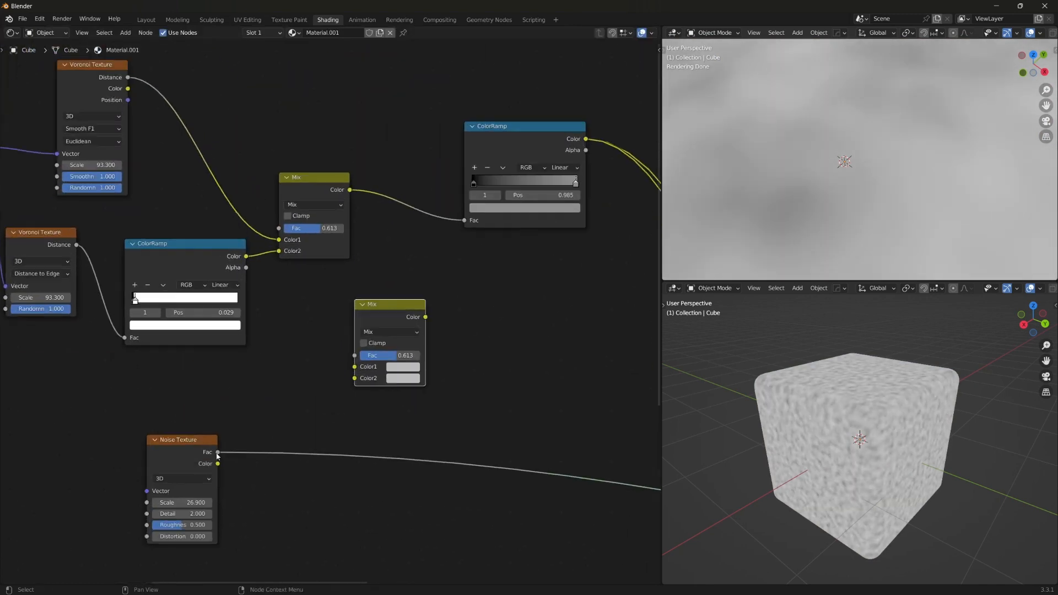
{"action": "left_click_drag", "start_coordinate": [354, 358], "coordinate": [354, 355]}
{"action": "scroll", "coordinate": [354, 357], "scroll_direction": "up", "scroll_amount": 3}
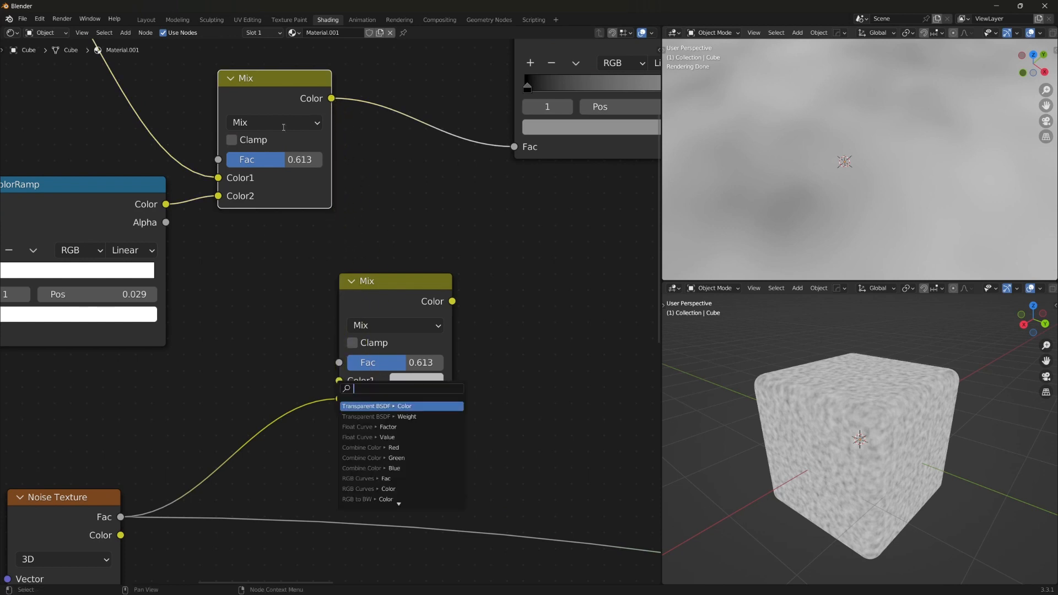
{"action": "left_click", "coordinate": [377, 312], "text": "ctrl+shift"}
{"action": "middle_click_drag", "start_coordinate": [242, 452], "coordinate": [502, 269]}
{"action": "scroll", "coordinate": [347, 455], "scroll_direction": "down", "scroll_amount": 1}
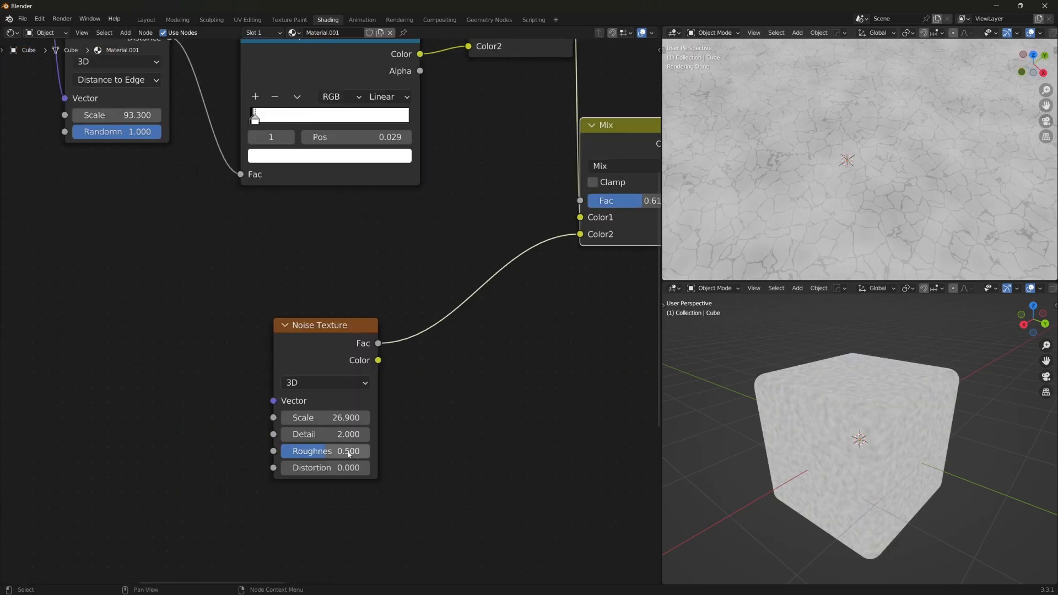
Set the new Noise Texture to scale 41.500 and roughness 0.853, and change its Mix node to Multiply with factor 0.380.
{"action": "mouse_move", "coordinate": [466, 313]}
{"action": "left_mouse_down"}
{"action": "mouse_move", "coordinate": [501, 314]}
{"action": "mouse_move", "coordinate": [436, 314]}
{"action": "mouse_move", "coordinate": [448, 313]}
{"action": "left_mouse_up"}
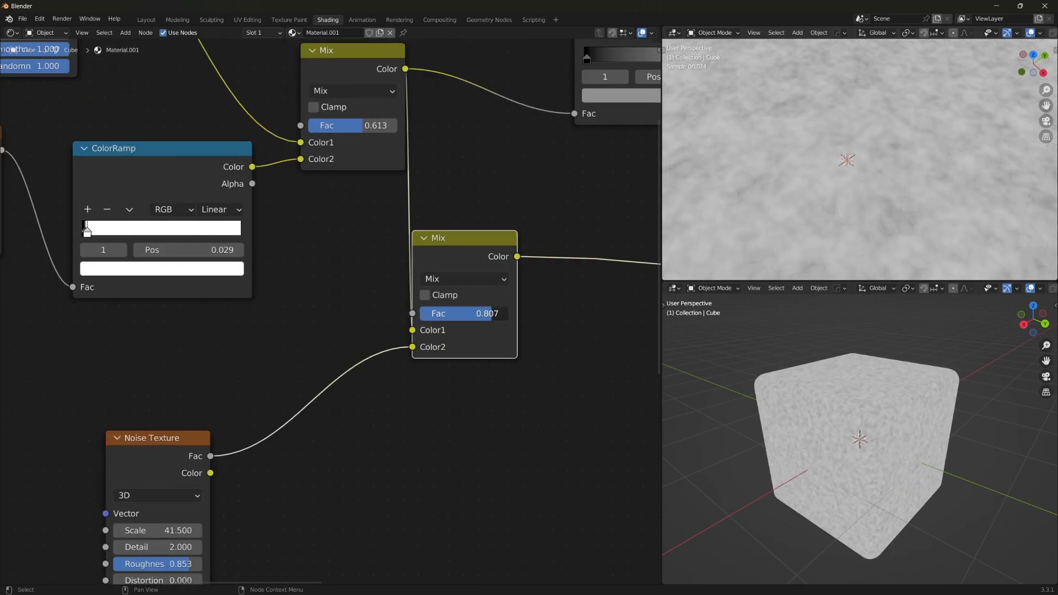
{"action": "middle_click_drag", "start_coordinate": [463, 296], "coordinate": [432, 394]}
{"action": "scroll", "coordinate": [432, 395], "scroll_direction": "up", "scroll_amount": 3}
{"action": "left_click", "coordinate": [453, 396]}
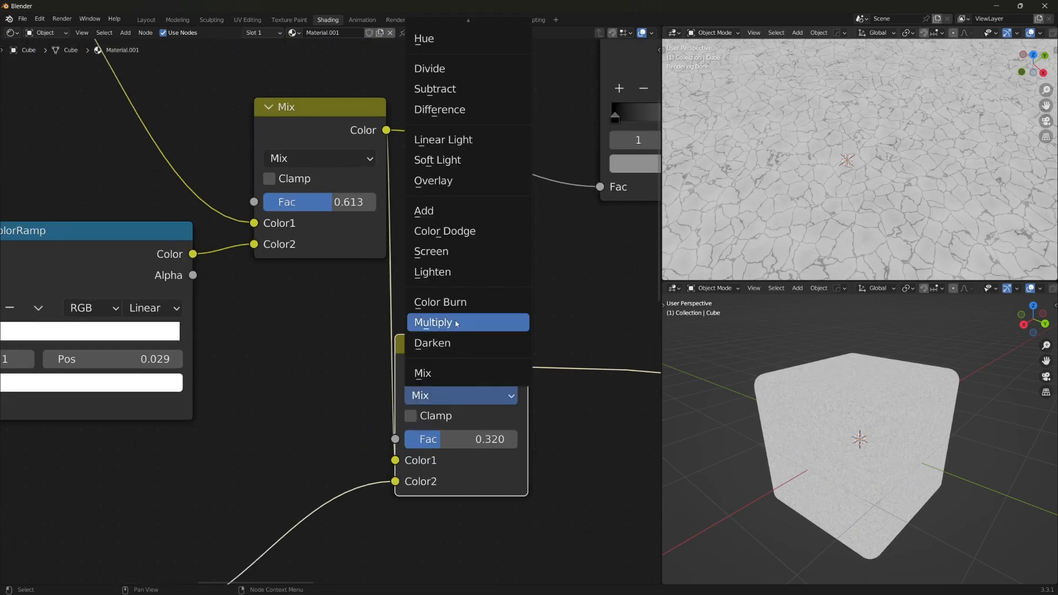
{"action": "left_click", "coordinate": [456, 323]}
{"action": "mouse_move", "coordinate": [490, 439]}
{"action": "left_mouse_down"}
{"action": "mouse_move", "coordinate": [563, 439]}
{"action": "mouse_move", "coordinate": [456, 439]}
{"action": "mouse_move", "coordinate": [498, 439]}
{"action": "left_mouse_up"}
Feed the Multiply node's Color into the black-to-grey ColorRamp and preview the Principled BSDF.
{"action": "scroll", "coordinate": [463, 473], "scroll_direction": "down", "scroll_amount": 1}
{"action": "middle_click_drag", "start_coordinate": [427, 544], "coordinate": [656, 226]}
{"action": "scroll", "coordinate": [368, 433], "scroll_direction": "down", "scroll_amount": 4}
{"action": "middle_click_drag", "start_coordinate": [622, 284], "coordinate": [347, 465]}
{"action": "scroll", "coordinate": [347, 465], "scroll_direction": "down", "scroll_amount": 3}
{"action": "scroll", "coordinate": [429, 275], "scroll_direction": "down", "scroll_amount": 7}
{"action": "middle_click_drag", "start_coordinate": [645, 397], "coordinate": [273, 303]}
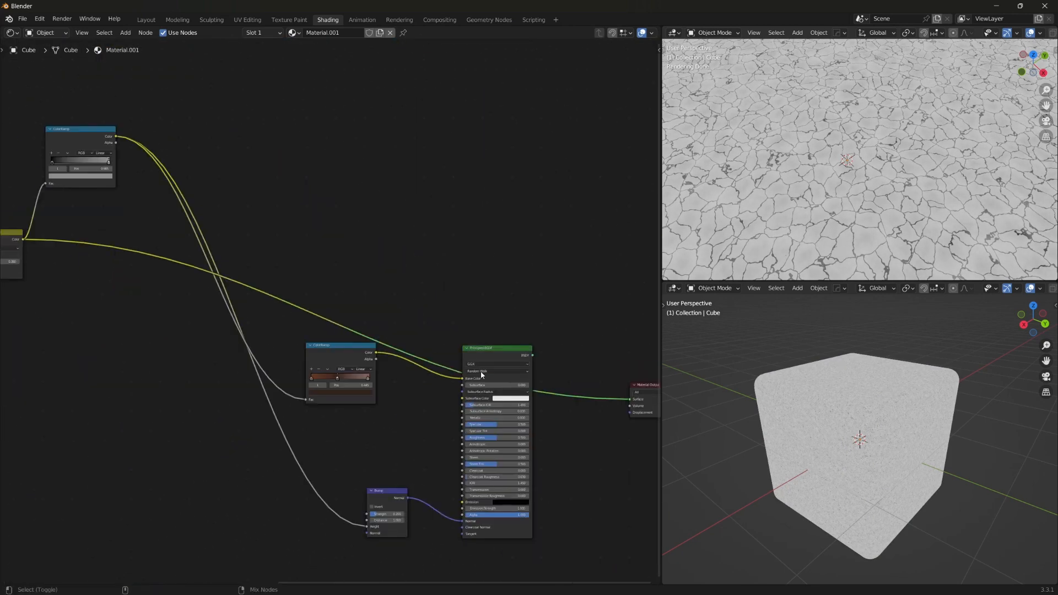
{"action": "left_click", "coordinate": [483, 358], "text": "ctrl+shift"}
{"action": "left_click_drag", "start_coordinate": [397, 497], "coordinate": [375, 483]}
Inspect the surface and set the new Noise Texture's distortion to 0.
{"action": "scroll", "coordinate": [763, 195], "scroll_direction": "down", "scroll_amount": 7}
{"action": "middle_click_drag", "start_coordinate": [762, 196], "coordinate": [790, 161]}
{"action": "scroll", "coordinate": [791, 164], "scroll_direction": "up", "scroll_amount": 5}
{"action": "scroll", "coordinate": [504, 349], "scroll_direction": "down", "scroll_amount": 2}
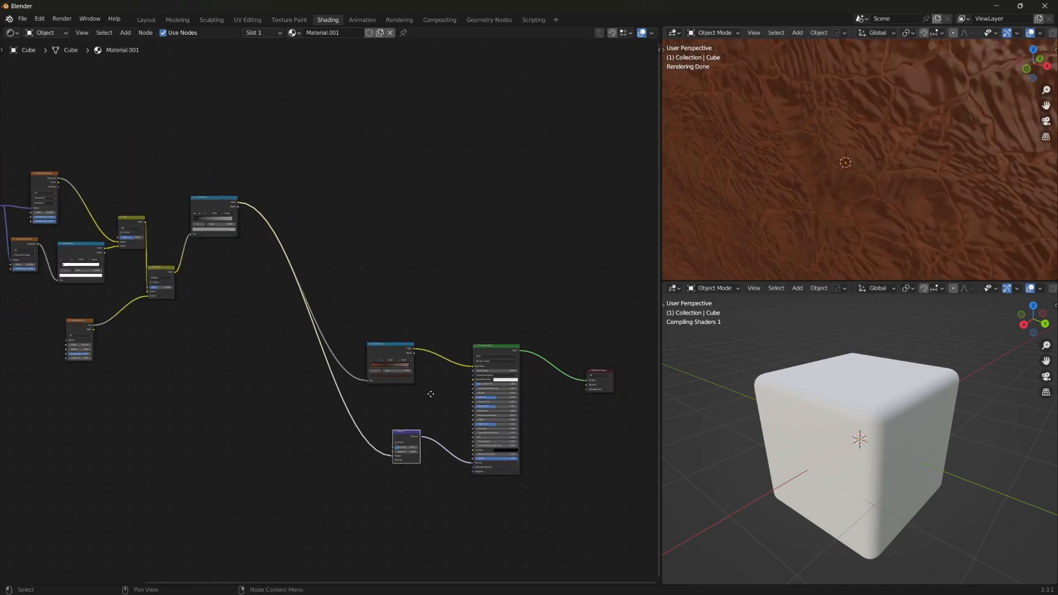
{"action": "middle_click_drag", "start_coordinate": [377, 394], "coordinate": [650, 347]}
{"action": "scroll", "coordinate": [369, 328], "scroll_direction": "up", "scroll_amount": 1}
{"action": "scroll", "coordinate": [353, 330], "scroll_direction": "up", "scroll_amount": 7}
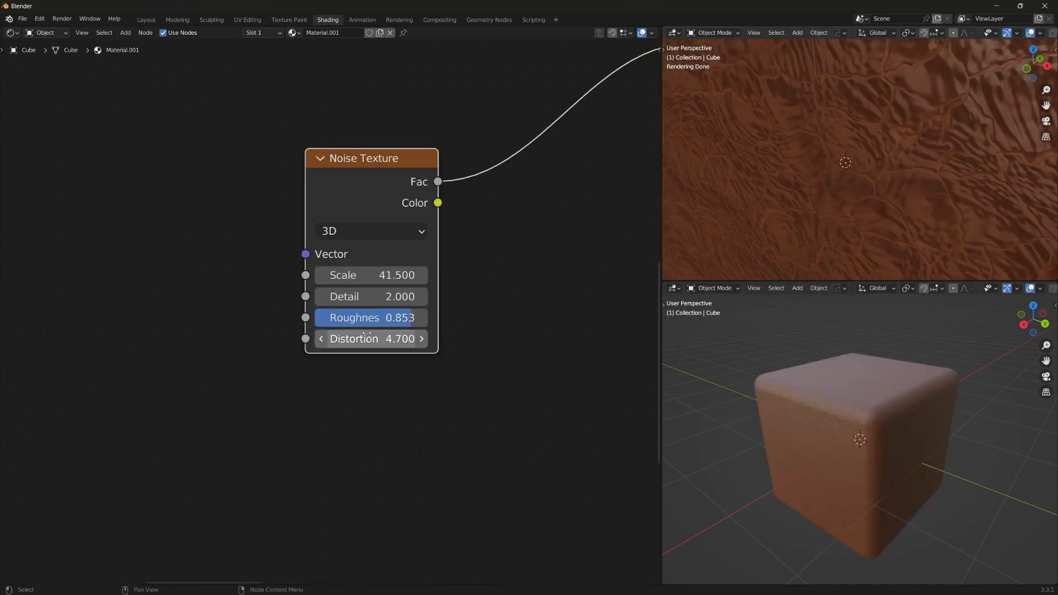
{"action": "left_click", "coordinate": [397, 343]}
{"action": "key", "text": "Return"}
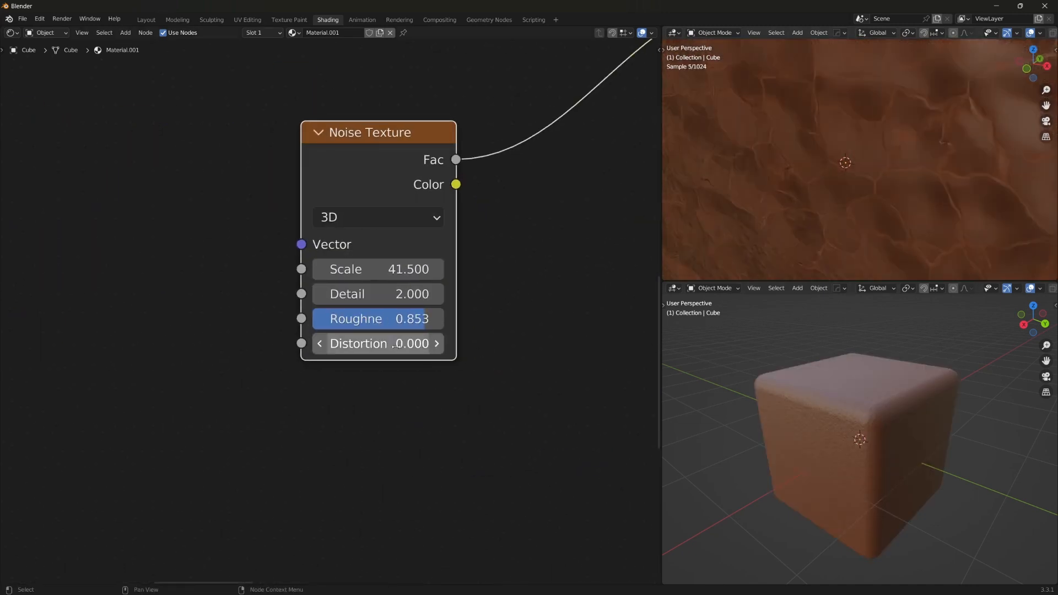
Examine the leather grain on the cube from several angles and distances.
{"action": "scroll", "coordinate": [904, 179], "scroll_direction": "down", "scroll_amount": 6}
{"action": "middle_click_drag", "start_coordinate": [904, 179], "coordinate": [848, 242]}
{"action": "scroll", "coordinate": [848, 242], "scroll_direction": "up", "scroll_amount": 5}
{"action": "scroll", "coordinate": [413, 265], "scroll_direction": "down", "scroll_amount": 4}
{"action": "middle_click_drag", "start_coordinate": [413, 264], "coordinate": [285, 346]}
{"action": "scroll", "coordinate": [909, 195], "scroll_direction": "up", "scroll_amount": 2}
{"action": "scroll", "coordinate": [909, 194], "scroll_direction": "down", "scroll_amount": 3}
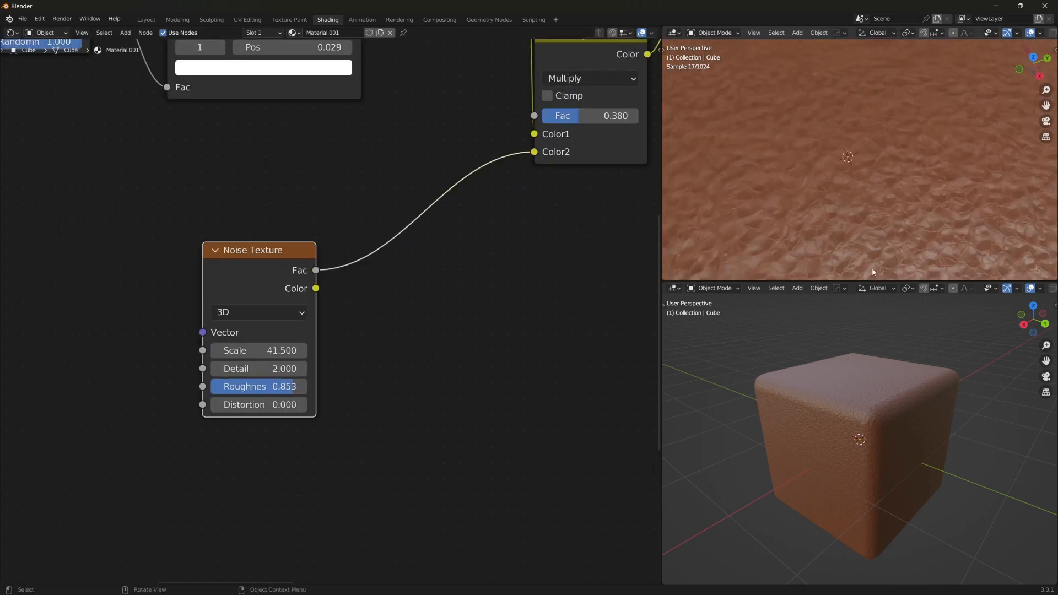
{"action": "scroll", "coordinate": [844, 483], "scroll_direction": "up", "scroll_amount": 8}
{"action": "scroll", "coordinate": [483, 241], "scroll_direction": "down", "scroll_amount": 2}
{"action": "scroll", "coordinate": [483, 240], "scroll_direction": "down", "scroll_amount": 8}
Move the brown ColorRamp up and reconnect the Voronoi Mix node's Color directly to the black-to-grey ColorRamp.
{"action": "middle_click_drag", "start_coordinate": [634, 358], "coordinate": [477, 377]}
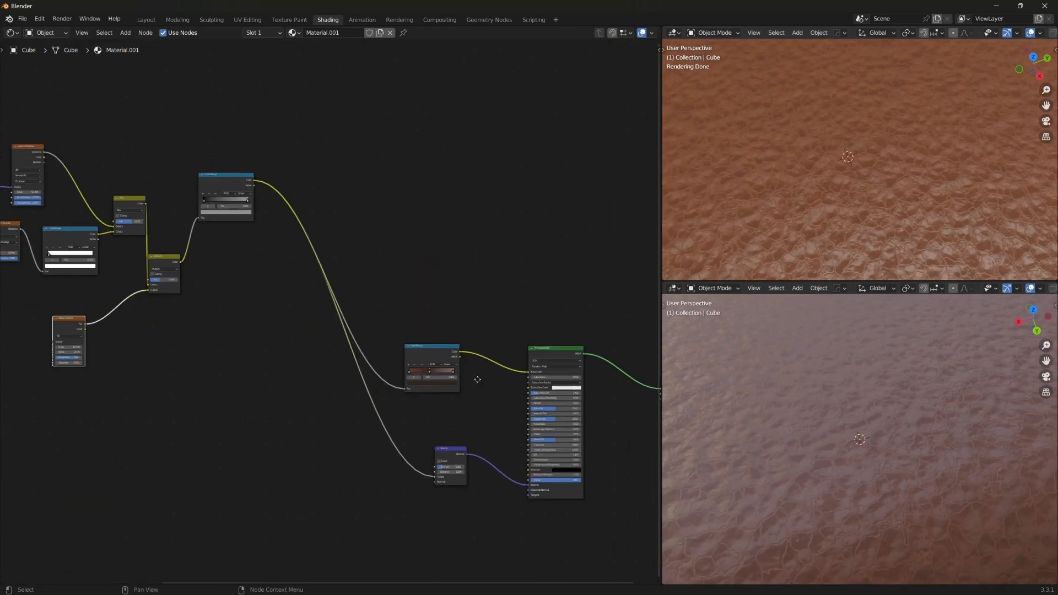
{"action": "left_click_drag", "start_coordinate": [443, 358], "coordinate": [428, 240]}
{"action": "middle_click_drag", "start_coordinate": [306, 257], "coordinate": [513, 285]}
{"action": "scroll", "coordinate": [375, 308], "scroll_direction": "up", "scroll_amount": 3}
{"action": "left_click_drag", "start_coordinate": [392, 268], "coordinate": [401, 316]}
{"action": "left_click_drag", "start_coordinate": [435, 216], "coordinate": [435, 217]}
{"action": "middle_click_drag", "start_coordinate": [428, 322], "coordinate": [250, 362]}
Move the Multiply node towards the brown ColorRamp and connect its Color to that ramp's Fac.
{"action": "left_click_drag", "start_coordinate": [250, 362], "coordinate": [389, 347]}
{"action": "middle_click_drag", "start_coordinate": [462, 361], "coordinate": [361, 396]}
{"action": "scroll", "coordinate": [362, 397], "scroll_direction": "up", "scroll_amount": 3}
{"action": "left_click_drag", "start_coordinate": [299, 407], "coordinate": [464, 384]}
{"action": "scroll", "coordinate": [563, 429], "scroll_direction": "up", "scroll_amount": 1}
{"action": "middle_click_drag", "start_coordinate": [567, 430], "coordinate": [522, 430]}
Inspect the cube and try a lighter brown on the brown ColorRamp's middle stop.
{"action": "scroll", "coordinate": [842, 194], "scroll_direction": "down", "scroll_amount": 5}
{"action": "middle_click_drag", "start_coordinate": [843, 193], "coordinate": [870, 154]}
{"action": "scroll", "coordinate": [857, 453], "scroll_direction": "down", "scroll_amount": 8}
{"action": "scroll", "coordinate": [857, 453], "scroll_direction": "up", "scroll_amount": 3}
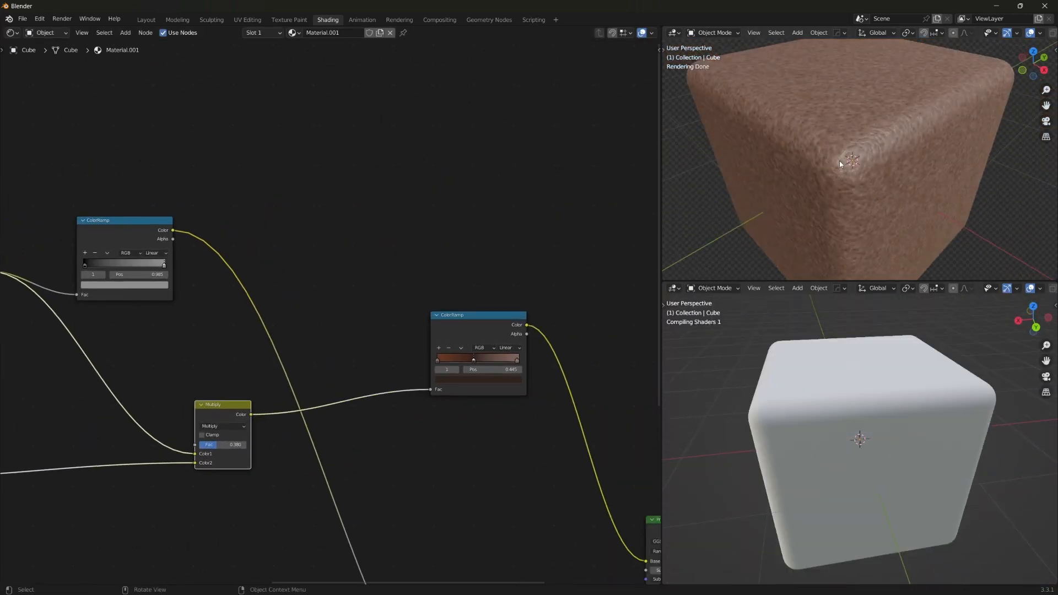
{"action": "scroll", "coordinate": [860, 182], "scroll_direction": "up", "scroll_amount": 5}
{"action": "scroll", "coordinate": [473, 441], "scroll_direction": "up", "scroll_amount": 4}
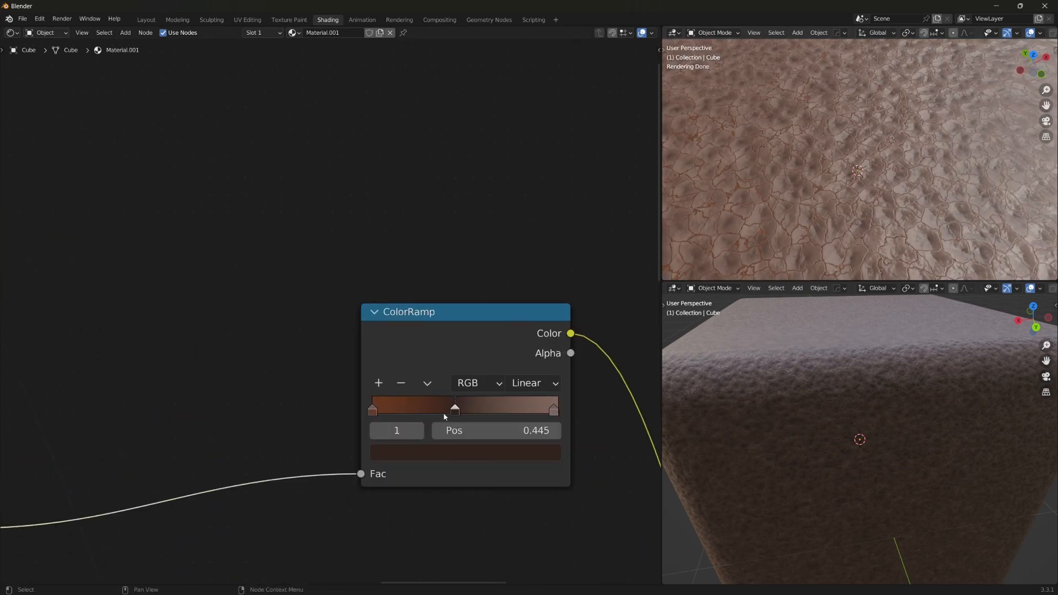
{"action": "left_click", "coordinate": [462, 457]}
{"action": "left_click_drag", "start_coordinate": [520, 308], "coordinate": [520, 261]}
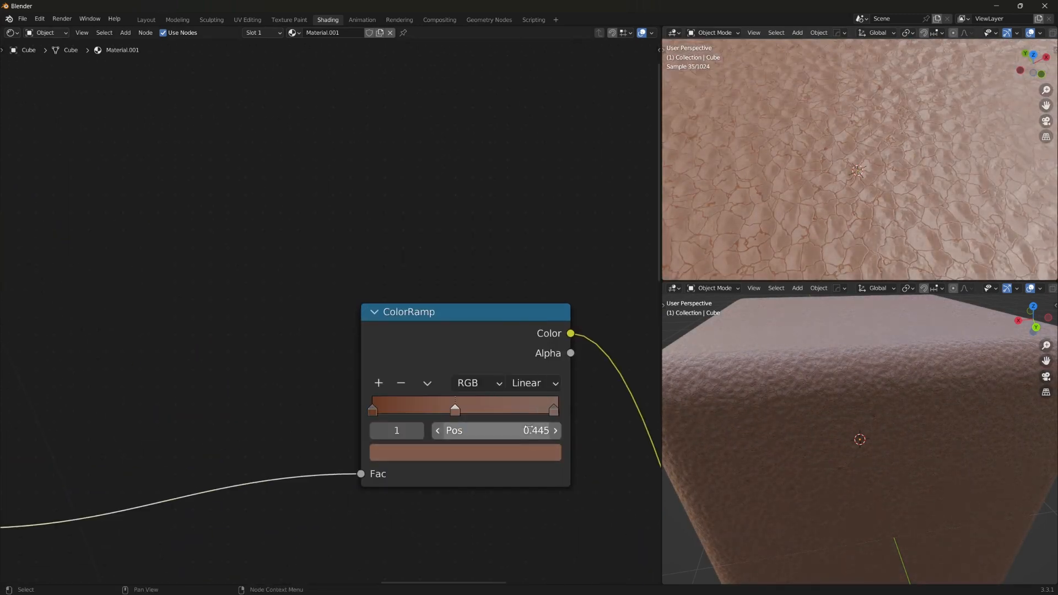
Move the brown ColorRamp's end stop inward and recolour it a saturated orange-brown.
{"action": "left_click_drag", "start_coordinate": [522, 407], "coordinate": [521, 408]}
{"action": "left_click", "coordinate": [508, 457]}
{"action": "left_click_drag", "start_coordinate": [436, 284], "coordinate": [426, 312]}
Set the brown ColorRamp's middle stop to HSV 0.030, 0.930, 0.103 at position 0.449 and inspect the cube.
{"action": "left_click", "coordinate": [454, 415]}
{"action": "left_click", "coordinate": [460, 449]}
{"action": "left_click_drag", "start_coordinate": [520, 265], "coordinate": [520, 284]}
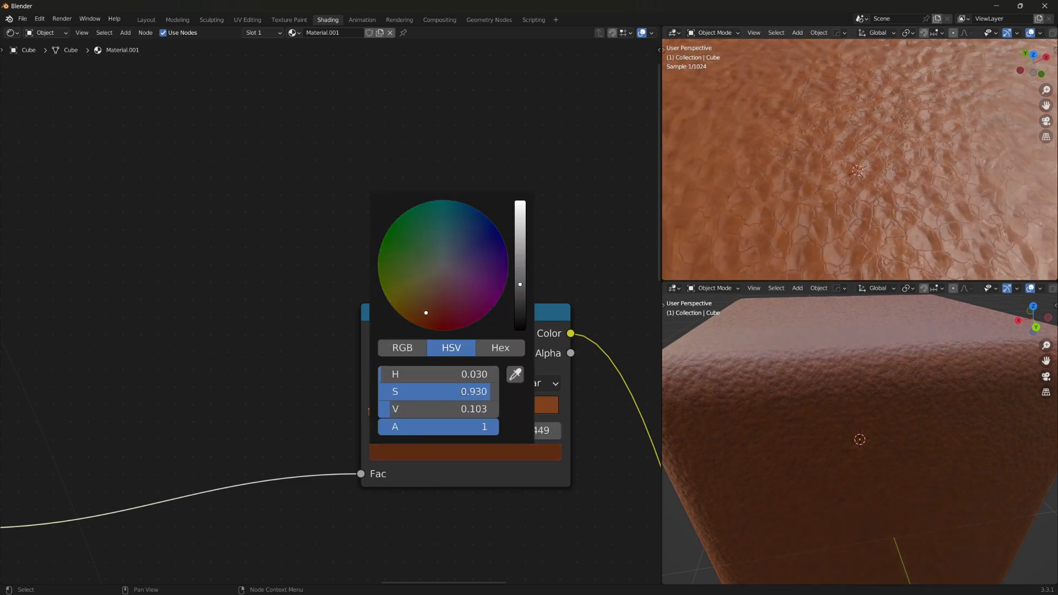
{"action": "scroll", "coordinate": [860, 441], "scroll_direction": "down", "scroll_amount": 5}
{"action": "scroll", "coordinate": [890, 441], "scroll_direction": "up", "scroll_amount": 6}
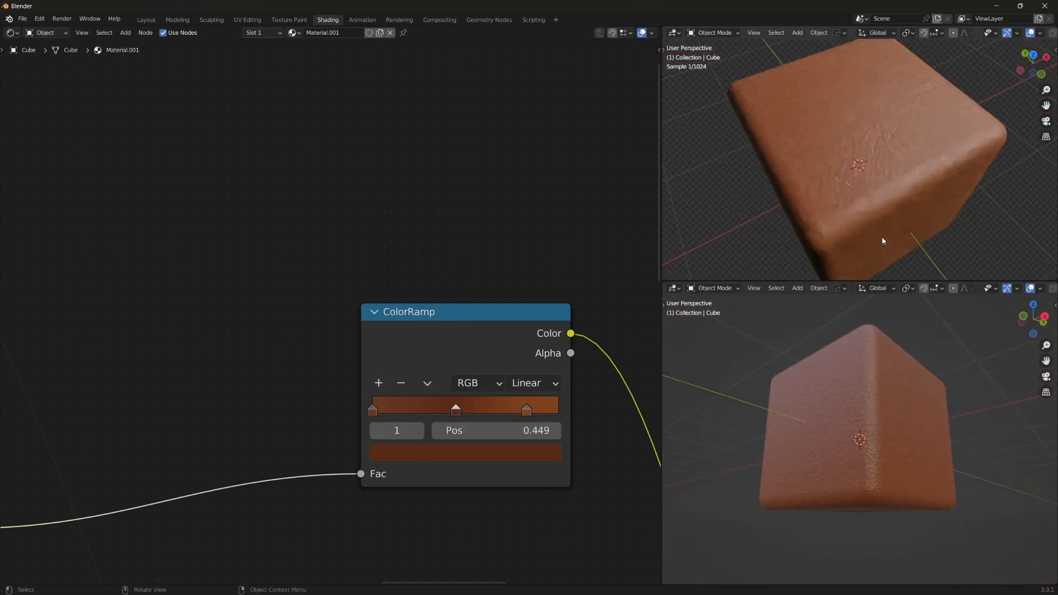
{"action": "scroll", "coordinate": [881, 241], "scroll_direction": "up", "scroll_amount": 8}
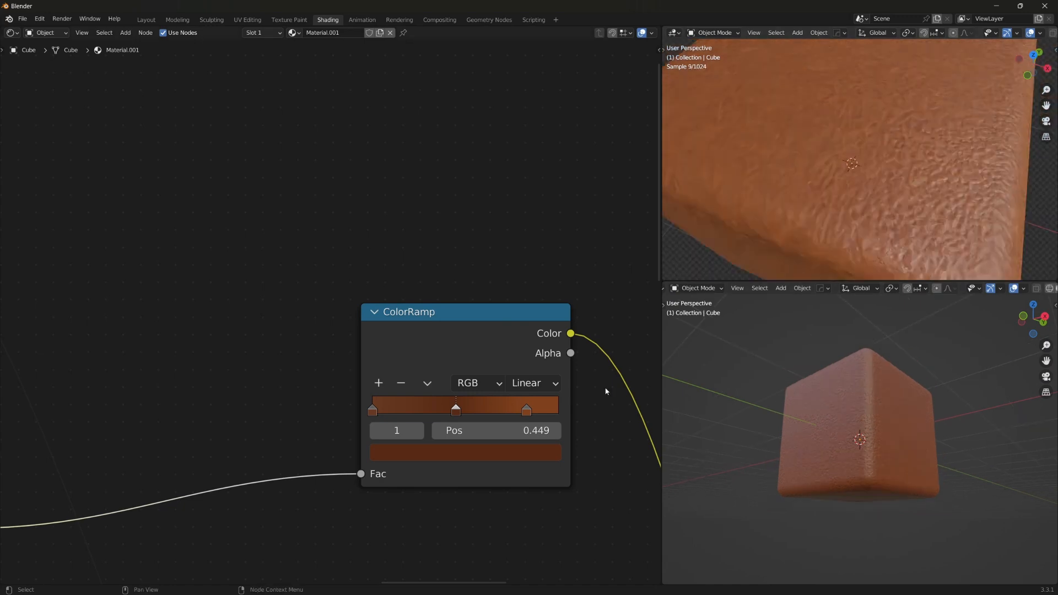
{"action": "scroll", "coordinate": [443, 451], "scroll_direction": "down", "scroll_amount": 4}
{"action": "key", "text": "shift+d"}
{"action": "left_click", "coordinate": [490, 319]}
{"action": "scroll", "coordinate": [491, 346], "scroll_direction": "up", "scroll_amount": 2}
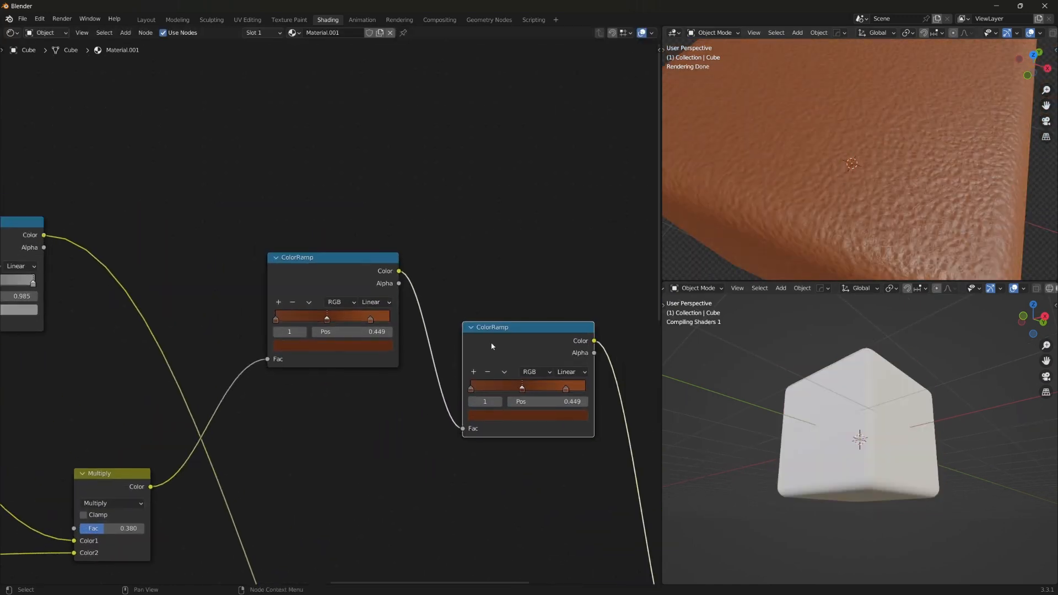
{"action": "key", "text": "ctrl+z"}
{"action": "key", "text": "ctrl+z"}
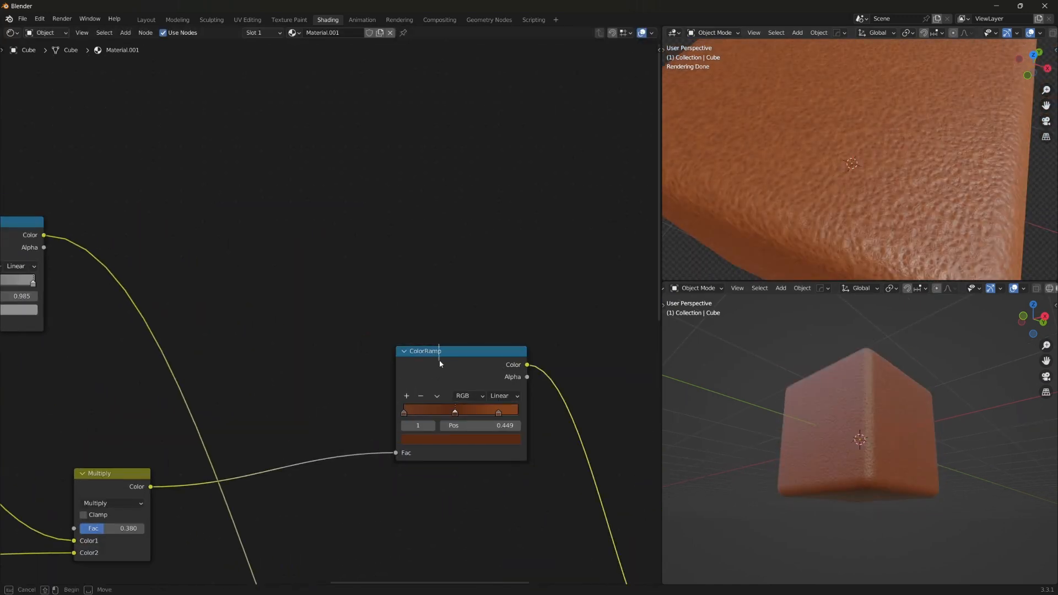
Move the brown ColorRamp up, duplicate the Multiply node beside it and set the duplicate's blending mode to Mix.
{"action": "left_click_drag", "start_coordinate": [438, 358], "coordinate": [230, 243]}
{"action": "left_click", "coordinate": [129, 475]}
{"action": "key", "text": "shift+d"}
{"action": "left_click", "coordinate": [371, 394]}
{"action": "scroll", "coordinate": [381, 441], "scroll_direction": "up", "scroll_amount": 4}
{"action": "scroll", "coordinate": [383, 447], "scroll_direction": "up", "scroll_amount": 2}
{"action": "left_click", "coordinate": [366, 489]}
{"action": "left_click", "coordinate": [363, 468]}
{"action": "scroll", "coordinate": [356, 436], "scroll_direction": "down", "scroll_amount": 4}
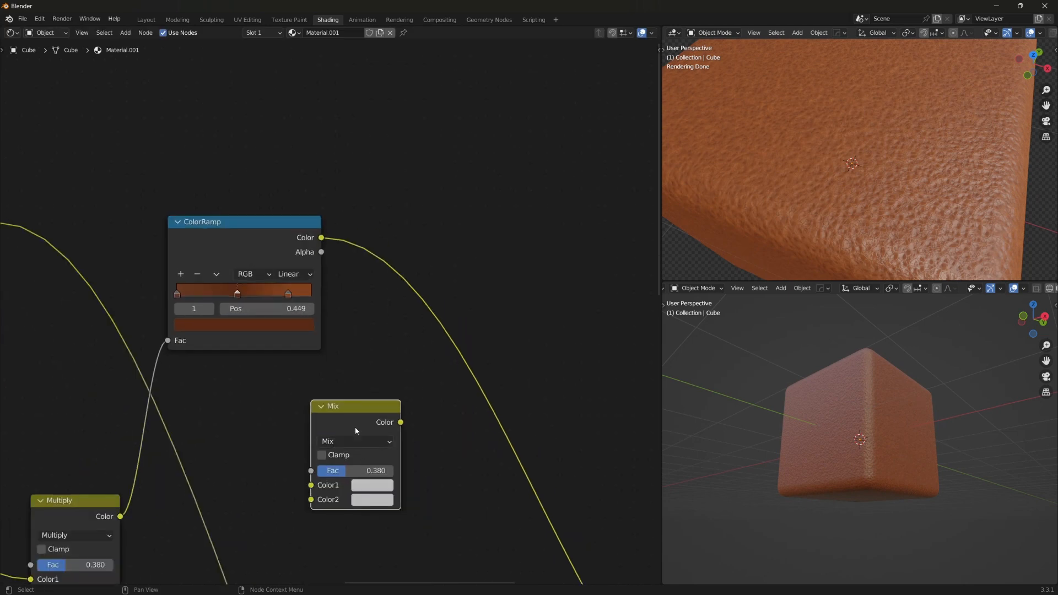
Insert the new Mix node between the brown ColorRamp and the Principled BSDF's Base Color, using the ramp as Color1.
{"action": "left_click_drag", "start_coordinate": [355, 428], "coordinate": [489, 367]}
{"action": "middle_click_drag", "start_coordinate": [417, 419], "coordinate": [498, 335]}
{"action": "scroll", "coordinate": [405, 411], "scroll_direction": "down", "scroll_amount": 4}
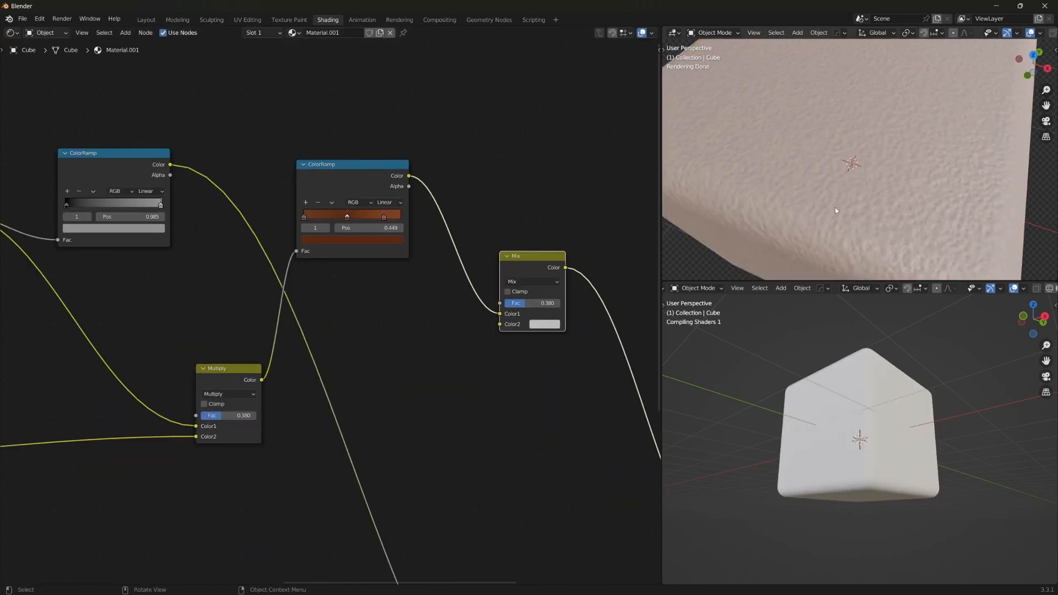
{"action": "scroll", "coordinate": [819, 221], "scroll_direction": "down", "scroll_amount": 5}
{"action": "middle_click_drag", "start_coordinate": [819, 222], "coordinate": [821, 213]}
{"action": "scroll", "coordinate": [822, 213], "scroll_direction": "up", "scroll_amount": 5}
{"action": "scroll", "coordinate": [533, 321], "scroll_direction": "up", "scroll_amount": 7}
{"action": "middle_click_drag", "start_coordinate": [534, 321], "coordinate": [513, 446]}
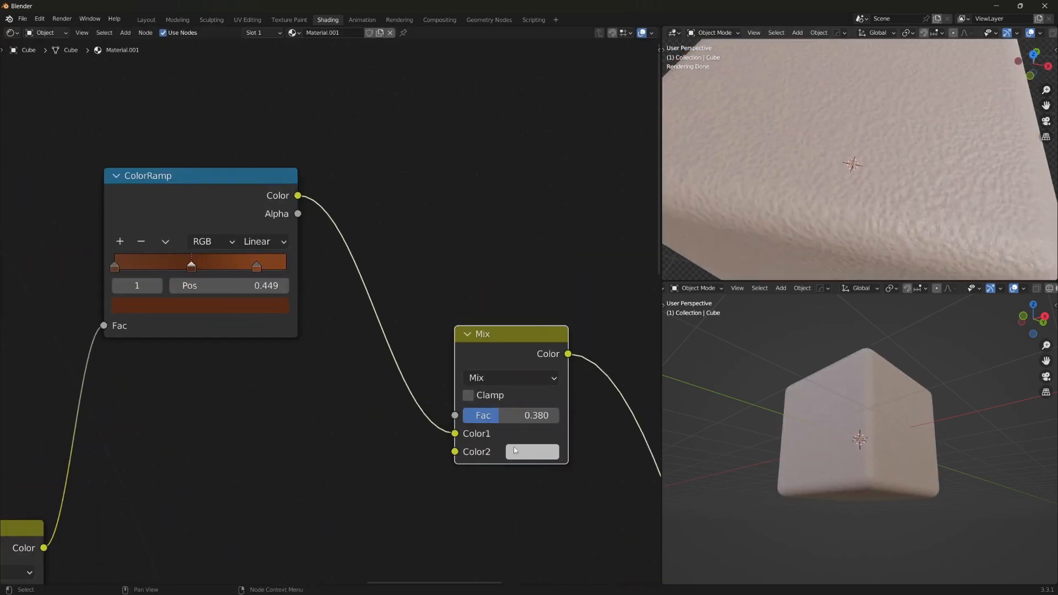
Set the new Mix node's Color2 to a light orange-brown and inspect the cube.
{"action": "left_click", "coordinate": [517, 447]}
{"action": "left_click", "coordinate": [559, 309]}
{"action": "left_click_drag", "start_coordinate": [523, 335], "coordinate": [516, 261]}
{"action": "scroll", "coordinate": [516, 261], "scroll_direction": "down", "scroll_amount": 1}
{"action": "scroll", "coordinate": [862, 199], "scroll_direction": "down", "scroll_amount": 7}
{"action": "middle_click_drag", "start_coordinate": [862, 199], "coordinate": [841, 214]}
{"action": "scroll", "coordinate": [841, 213], "scroll_direction": "up", "scroll_amount": 3}
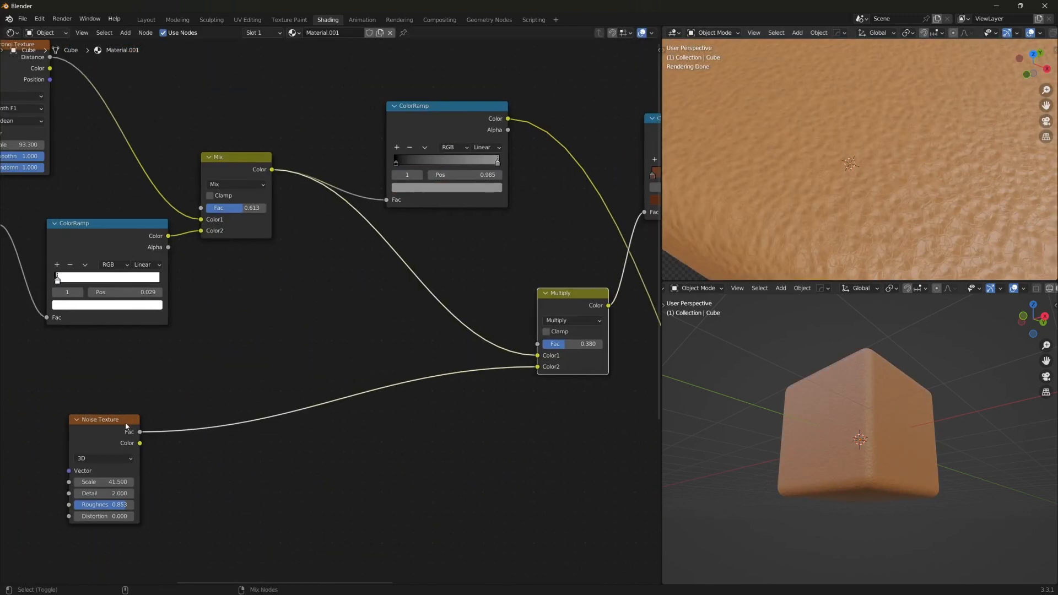
Duplicate the black-to-grey ColorRamp and insert it between the Multiply branch's Noise Texture Fac and the new Mix node's factor.
{"action": "scroll", "coordinate": [520, 449], "scroll_direction": "down", "scroll_amount": 2}
{"action": "middle_click_drag", "start_coordinate": [490, 449], "coordinate": [277, 488]}
{"action": "left_click_drag", "start_coordinate": [487, 299], "coordinate": [505, 285]}
{"action": "middle_click_drag", "start_coordinate": [441, 462], "coordinate": [475, 401]}
{"action": "left_click_drag", "start_coordinate": [315, 246], "coordinate": [257, 154]}
{"action": "key", "text": "shift+d"}
{"action": "left_click", "coordinate": [487, 238]}
{"action": "left_click_drag", "start_coordinate": [486, 238], "coordinate": [470, 456]}
{"action": "left_click", "coordinate": [398, 465]}
{"action": "scroll", "coordinate": [409, 419], "scroll_direction": "up", "scroll_amount": 2}
{"action": "left_click", "coordinate": [463, 482]}
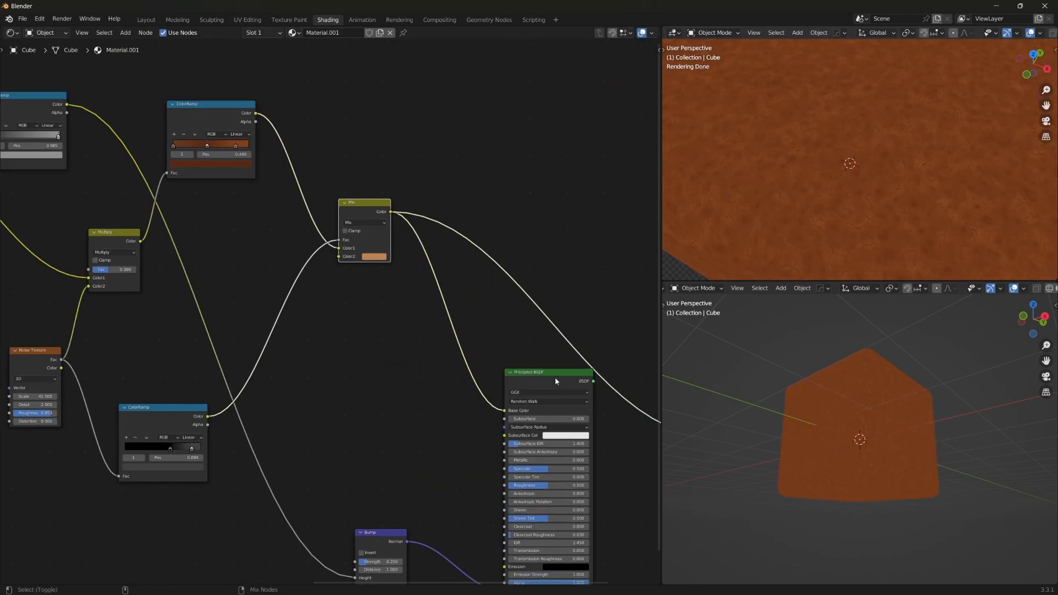
Preview the Principled BSDF output and inspect the leather surface on the cube from several angles and distances.
{"action": "left_click", "coordinate": [555, 378], "text": "ctrl+shift"}
{"action": "scroll", "coordinate": [858, 165], "scroll_direction": "down", "scroll_amount": 7}
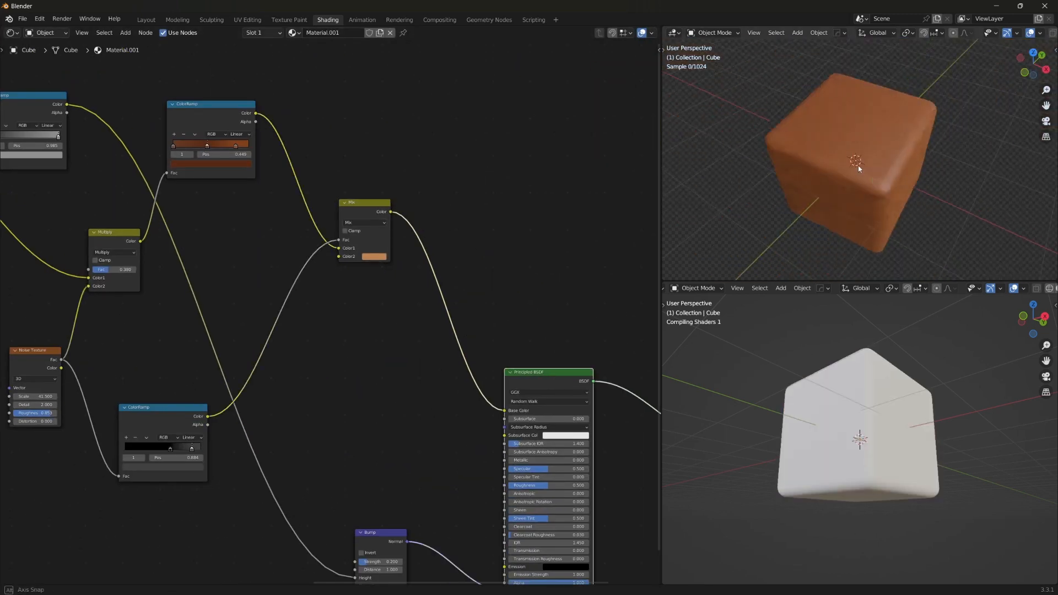
{"action": "middle_click_drag", "start_coordinate": [857, 165], "coordinate": [928, 177]}
{"action": "scroll", "coordinate": [928, 177], "scroll_direction": "up", "scroll_amount": 8}
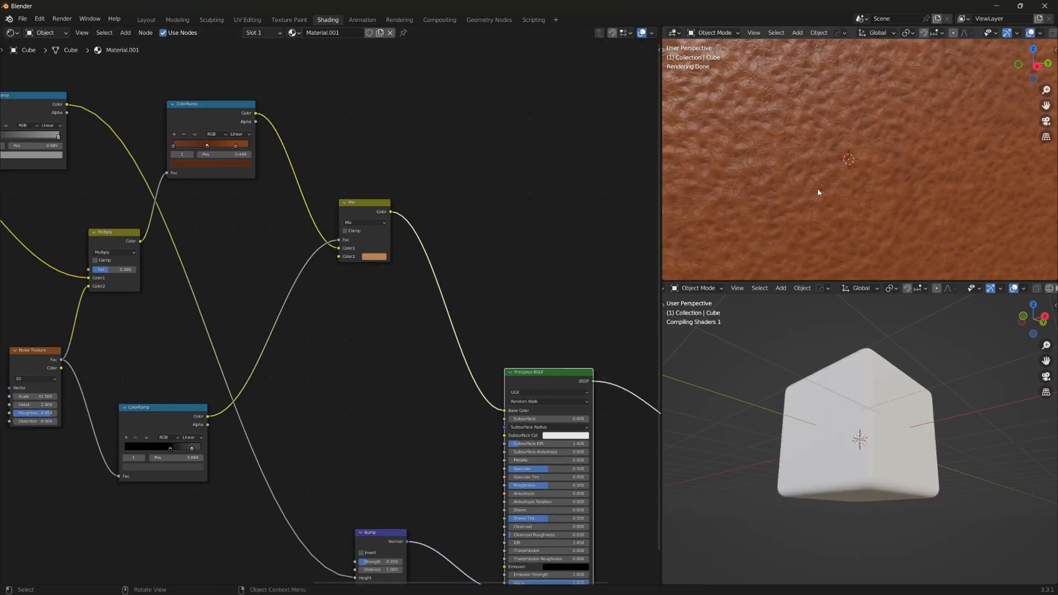
{"action": "scroll", "coordinate": [818, 187], "scroll_direction": "down", "scroll_amount": 8}
{"action": "scroll", "coordinate": [859, 155], "scroll_direction": "up", "scroll_amount": 8}
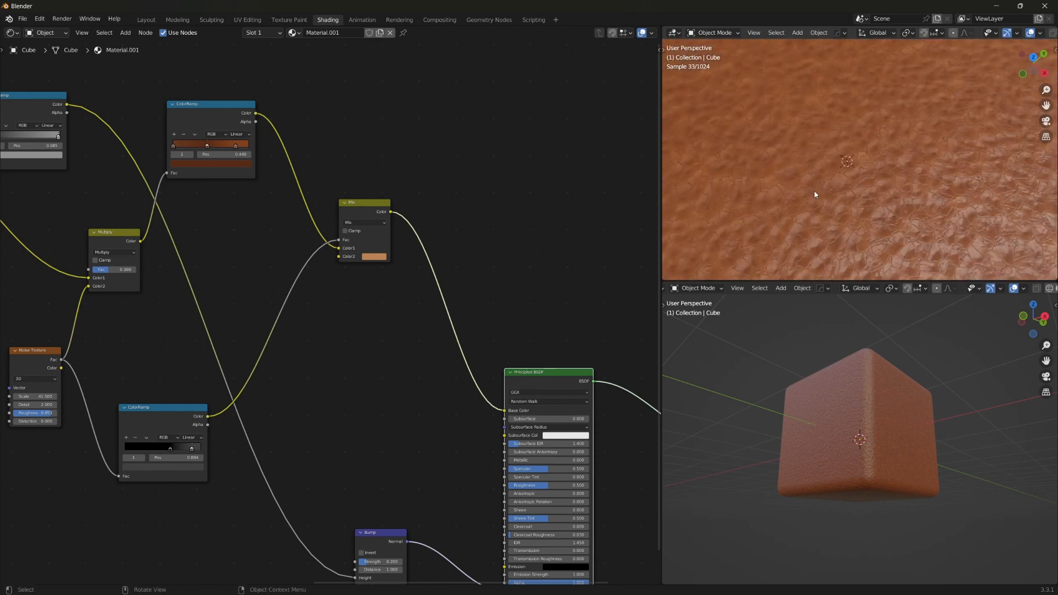
{"action": "scroll", "coordinate": [814, 195], "scroll_direction": "down", "scroll_amount": 8}
{"action": "middle_click_drag", "start_coordinate": [814, 190], "coordinate": [828, 137]}
{"action": "scroll", "coordinate": [828, 137], "scroll_direction": "down", "scroll_amount": 1}
{"action": "left_click", "coordinate": [899, 144]}
{"action": "middle_click_drag", "start_coordinate": [900, 144], "coordinate": [815, 165]}
{"action": "scroll", "coordinate": [815, 181], "scroll_direction": "up", "scroll_amount": 2}
Set the Principled BSDF's Subsurface to 0.010 and check a cube edge up close.
{"action": "middle_click_drag", "start_coordinate": [506, 451], "coordinate": [472, 377]}
{"action": "scroll", "coordinate": [472, 377], "scroll_direction": "up", "scroll_amount": 8}
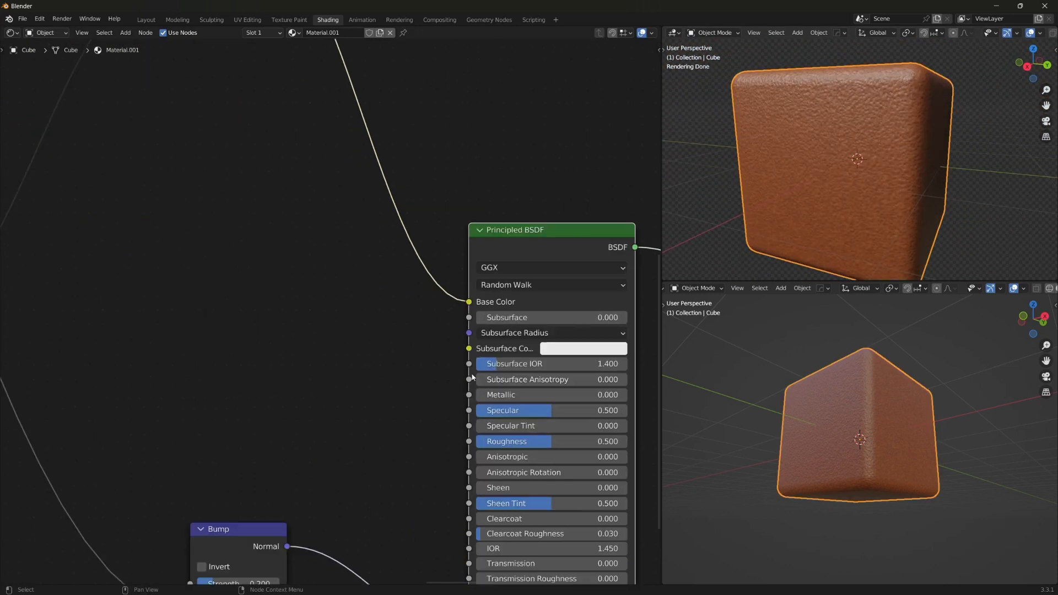
{"action": "scroll", "coordinate": [472, 377], "scroll_direction": "up", "scroll_amount": 3}
{"action": "left_click_drag", "start_coordinate": [424, 363], "coordinate": [431, 363]}
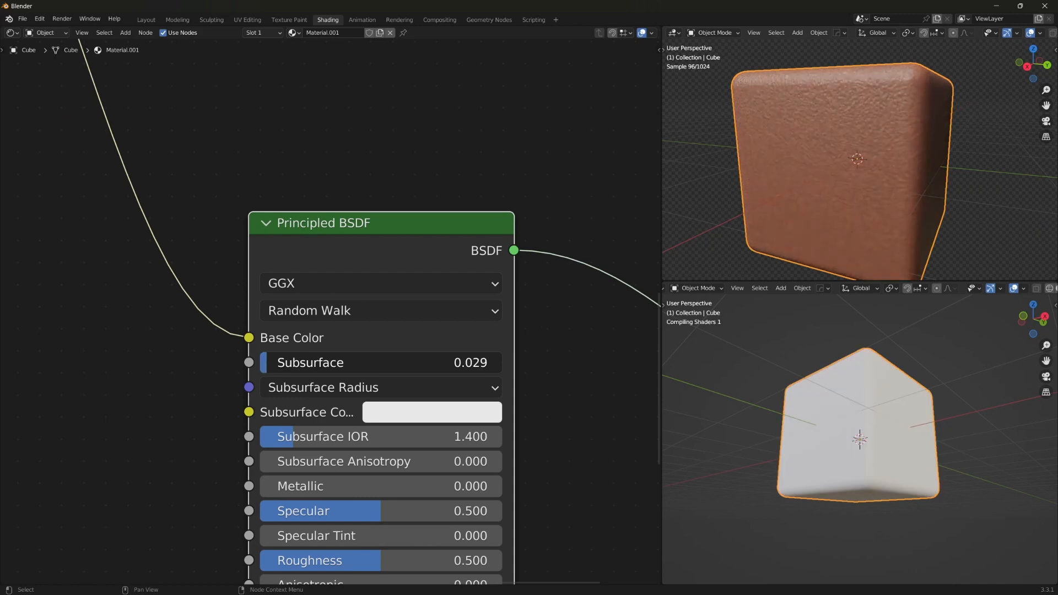
{"action": "middle_click_drag", "start_coordinate": [880, 175], "coordinate": [831, 215]}
{"action": "scroll", "coordinate": [831, 215], "scroll_direction": "up", "scroll_amount": 3}
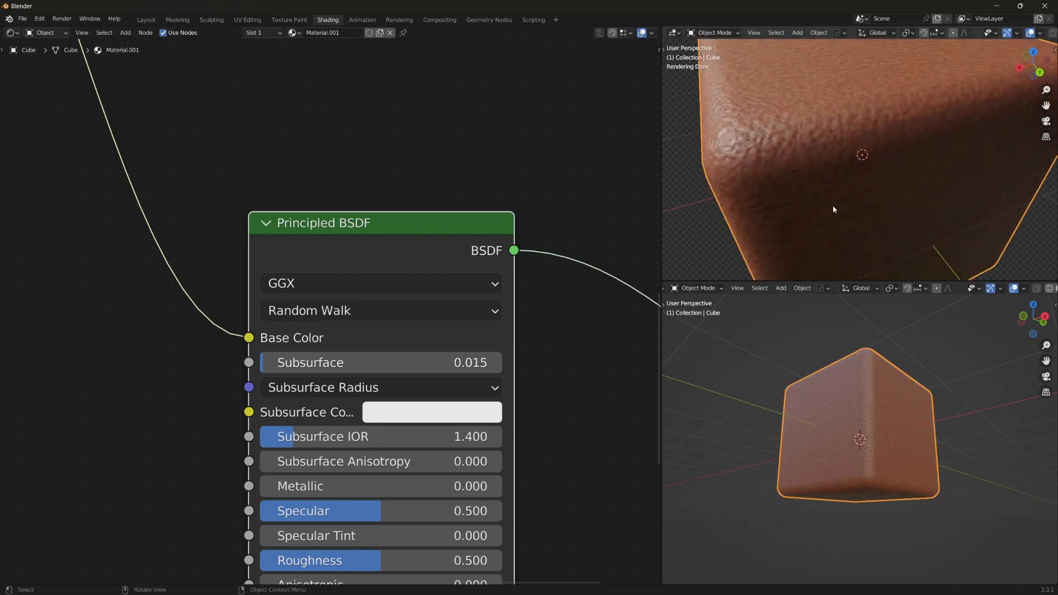
{"action": "key", "text": "Return"}
{"action": "scroll", "coordinate": [419, 386], "scroll_direction": "down", "scroll_amount": 9}
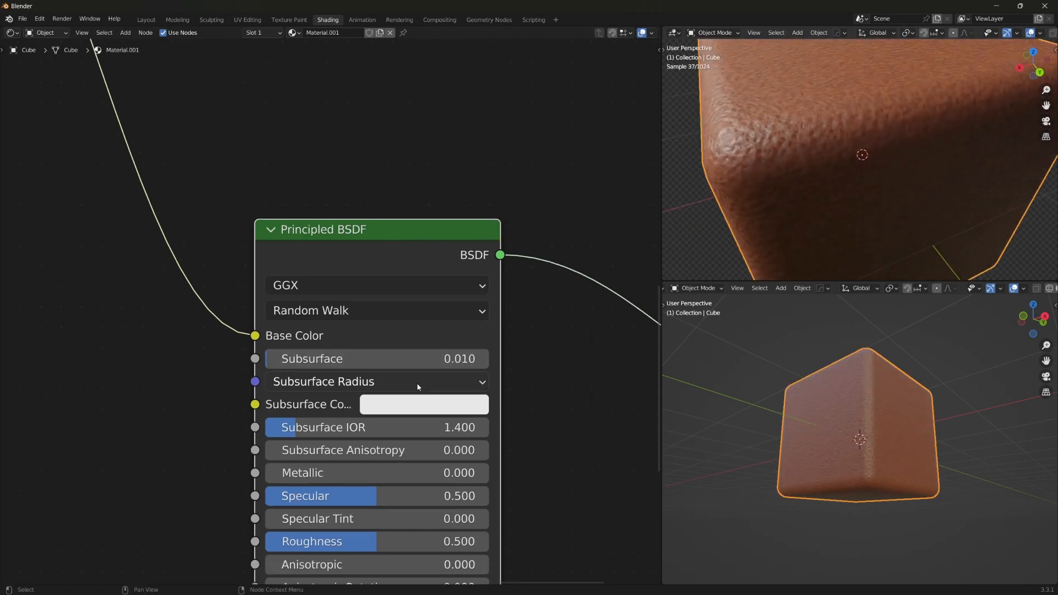
Move the Bump node closer to the Principled BSDF and inspect the bump detail on the cube.
{"action": "middle_click_drag", "start_coordinate": [187, 517], "coordinate": [352, 368]}
{"action": "left_click_drag", "start_coordinate": [336, 367], "coordinate": [416, 480]}
{"action": "scroll", "coordinate": [330, 457], "scroll_direction": "down", "scroll_amount": 1}
{"action": "middle_click_drag", "start_coordinate": [245, 435], "coordinate": [437, 363]}
{"action": "scroll", "coordinate": [868, 315], "scroll_direction": "up", "scroll_amount": 4}
{"action": "middle_click_drag", "start_coordinate": [878, 176], "coordinate": [889, 132]}
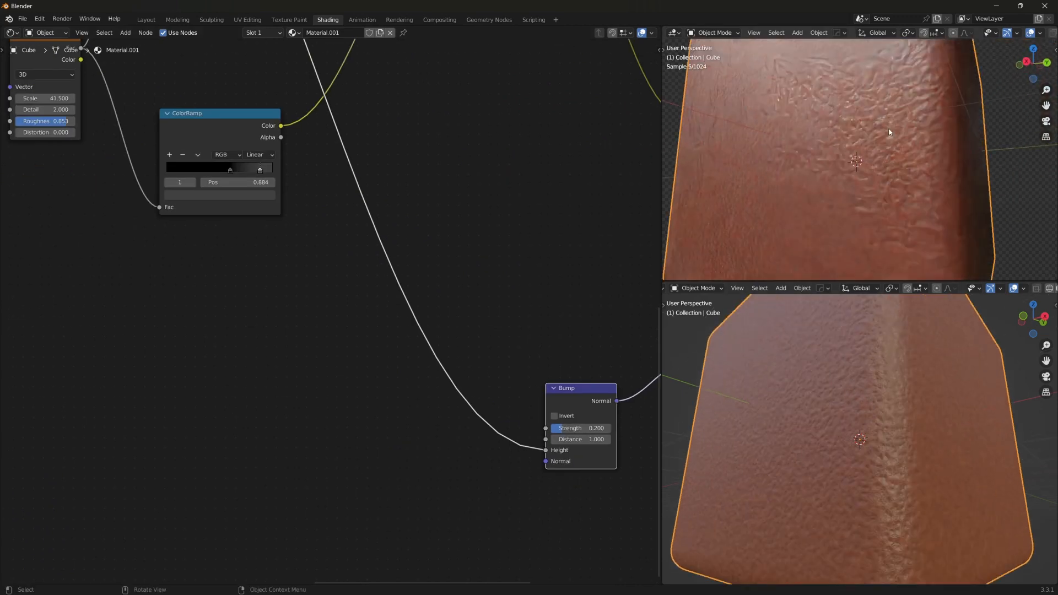
{"action": "scroll", "coordinate": [929, 171], "scroll_direction": "down", "scroll_amount": 5}
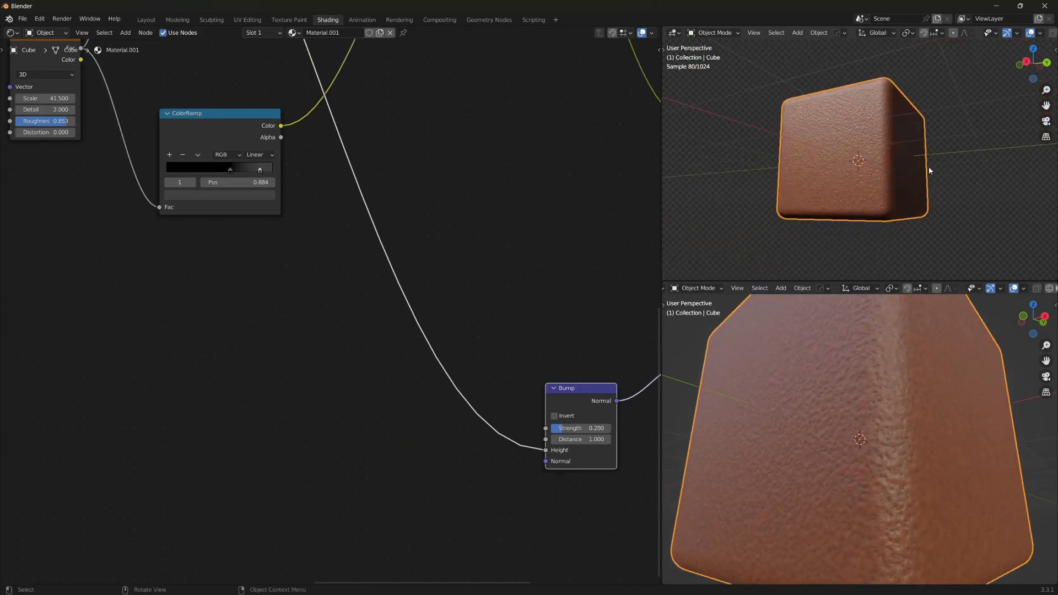
Hide the overlays in the upper viewport and inspect the leather texture up close.
{"action": "left_click", "coordinate": [1032, 33]}
{"action": "scroll", "coordinate": [891, 172], "scroll_direction": "up", "scroll_amount": 5}
{"action": "middle_click_drag", "start_coordinate": [904, 176], "coordinate": [887, 169]}
{"action": "scroll", "coordinate": [884, 169], "scroll_direction": "up", "scroll_amount": 2}
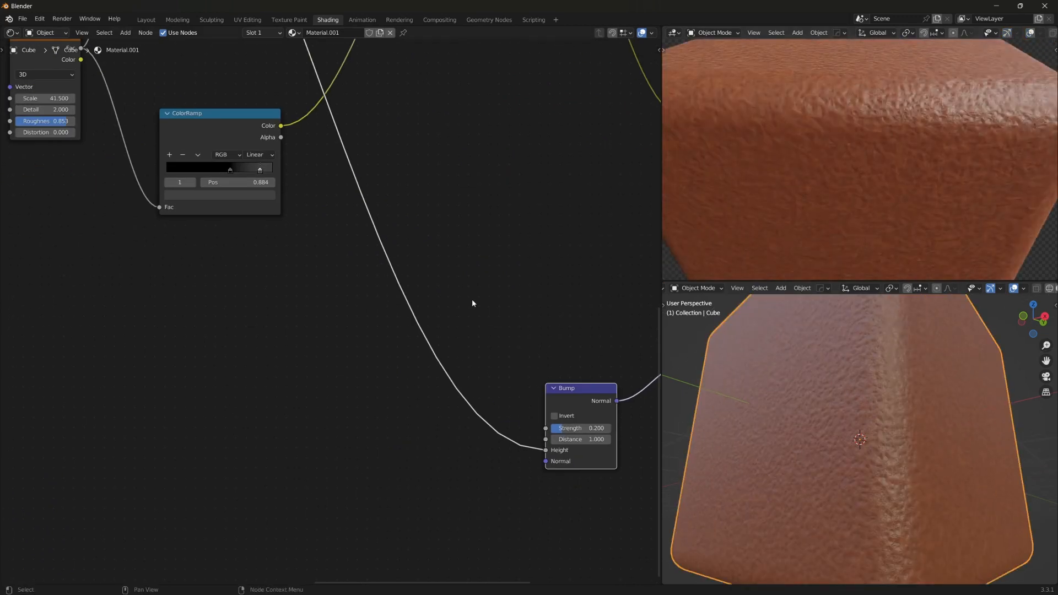
Move the black-to-grey ColorRamp feeding the Mix factor slightly down and view the cube's top face.
{"action": "scroll", "coordinate": [452, 287], "scroll_direction": "down", "scroll_amount": 2}
{"action": "middle_click_drag", "start_coordinate": [435, 270], "coordinate": [350, 376]}
{"action": "left_click_drag", "start_coordinate": [218, 293], "coordinate": [204, 321]}
{"action": "scroll", "coordinate": [821, 198], "scroll_direction": "down", "scroll_amount": 3}
{"action": "middle_click_drag", "start_coordinate": [820, 197], "coordinate": [830, 232]}
{"action": "scroll", "coordinate": [831, 232], "scroll_direction": "up", "scroll_amount": 2}
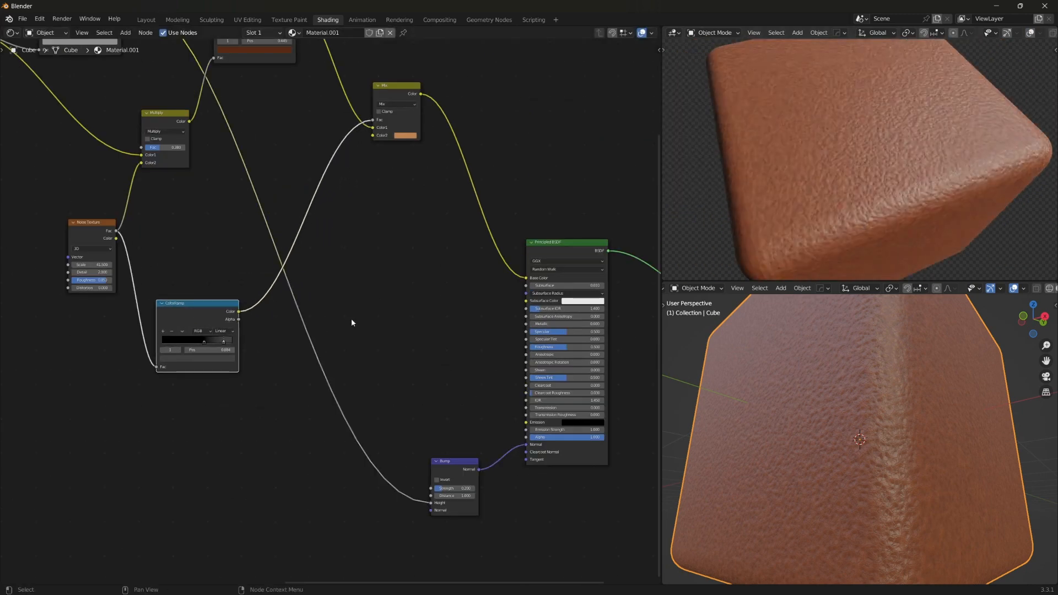
Set the Mix-factor ColorRamp's black stop to 0.338, lighten its second stop to mid grey and move the node nearer the Noise Texture.
{"action": "middle_click_drag", "start_coordinate": [364, 309], "coordinate": [405, 427]}
{"action": "scroll", "coordinate": [420, 421], "scroll_direction": "up", "scroll_amount": 6}
{"action": "middle_click_drag", "start_coordinate": [190, 556], "coordinate": [380, 432]}
{"action": "scroll", "coordinate": [378, 441], "scroll_direction": "up", "scroll_amount": 1}
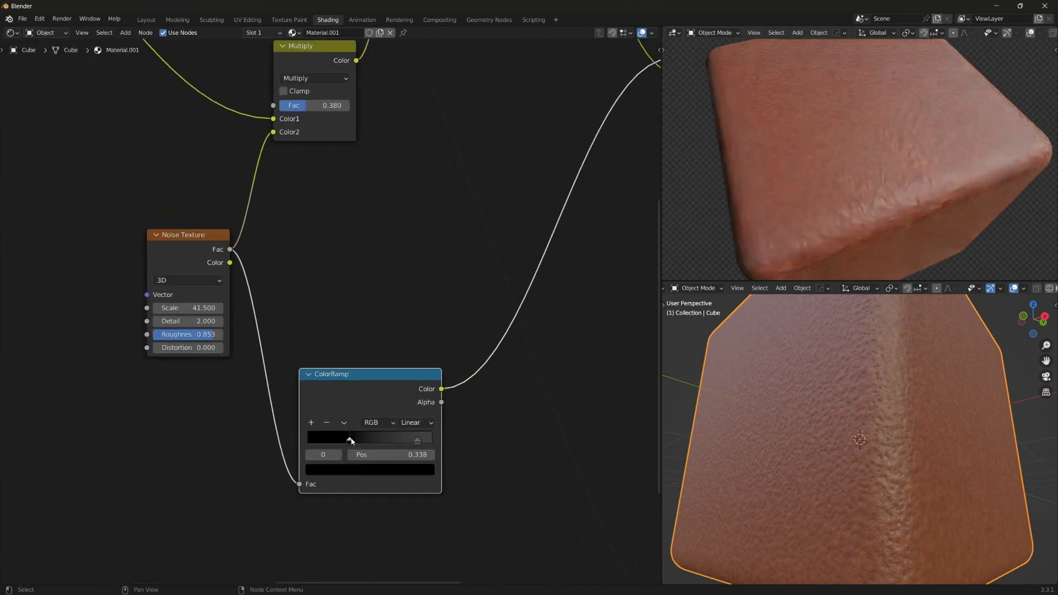
{"action": "left_click", "coordinate": [413, 468]}
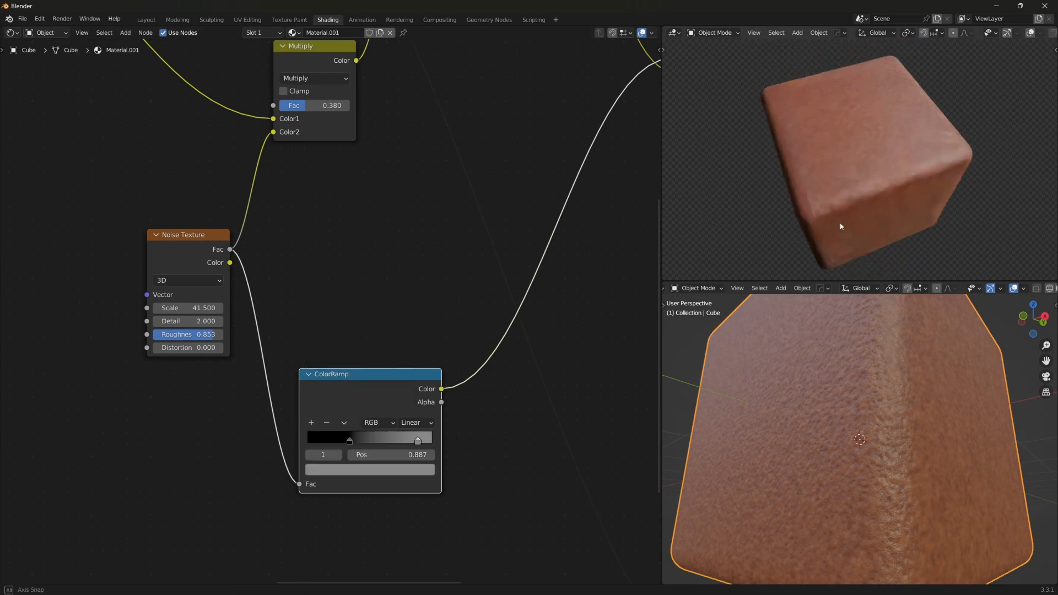
{"action": "scroll", "coordinate": [882, 210], "scroll_direction": "up", "scroll_amount": 5}
{"action": "left_click_drag", "start_coordinate": [384, 411], "coordinate": [341, 418]}
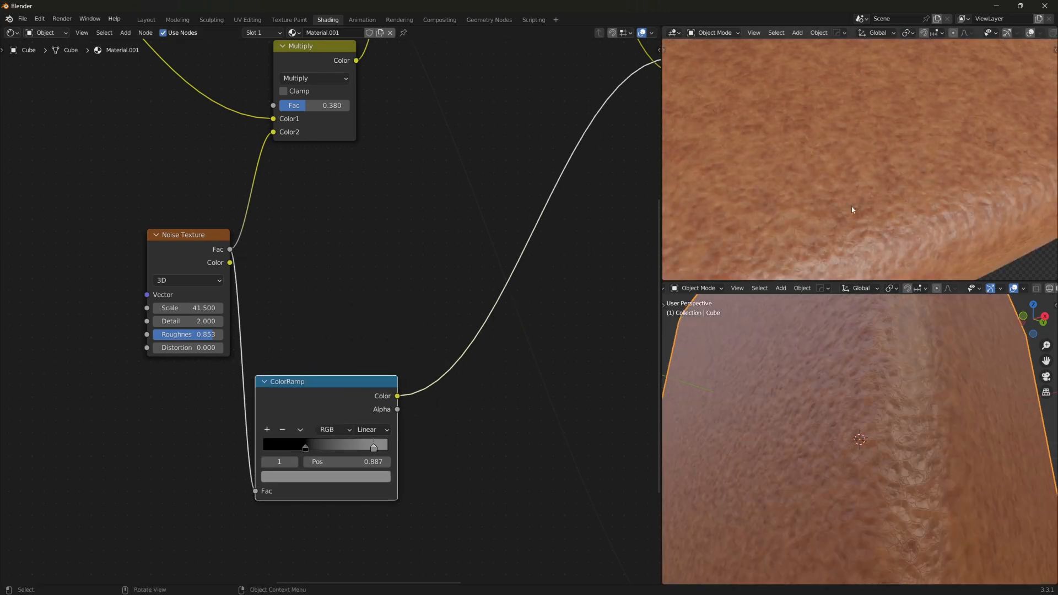
Add a monkey mesh to the scene and raise it vertically above the cube.
{"action": "scroll", "coordinate": [851, 491], "scroll_direction": "down", "scroll_amount": 6}
{"action": "middle_click_drag", "start_coordinate": [834, 435], "coordinate": [854, 404]}
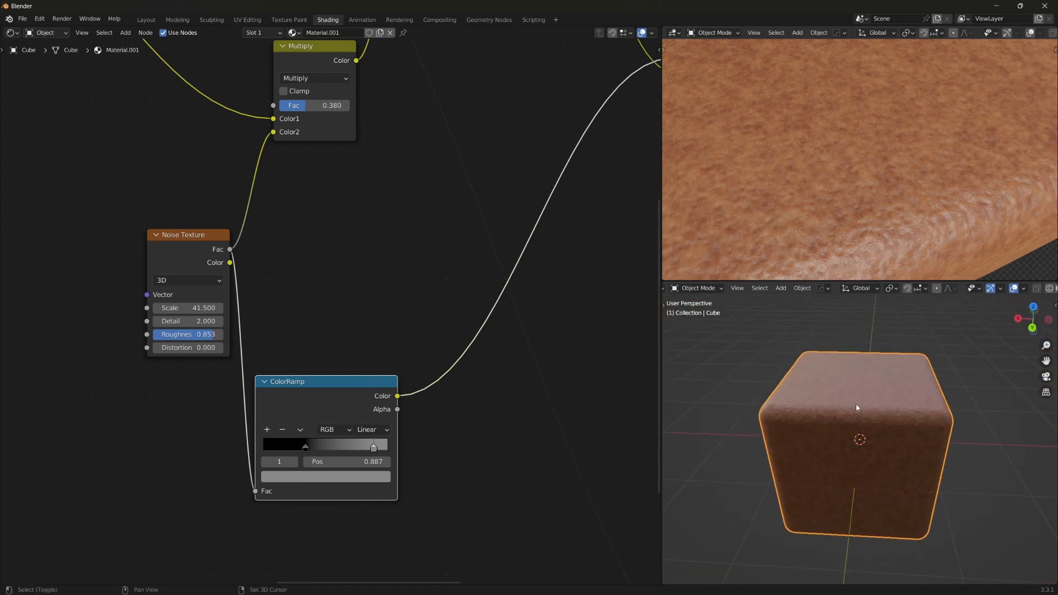
{"action": "key", "text": "shift+a"}
{"action": "mouse_move", "coordinate": [820, 372]}
{"action": "left_click", "coordinate": [904, 212]}
{"action": "scroll", "coordinate": [887, 430], "scroll_direction": "down", "scroll_amount": 3}
{"action": "middle_click_drag", "start_coordinate": [919, 424], "coordinate": [798, 444]}
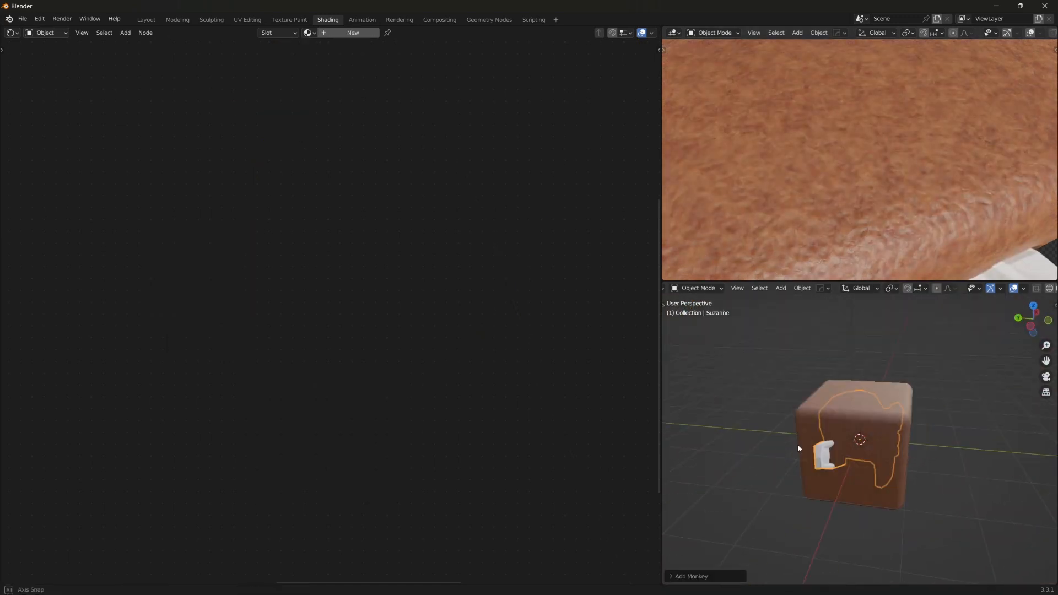
{"action": "scroll", "coordinate": [798, 444], "scroll_direction": "up", "scroll_amount": 3}
{"action": "key", "text": "g"}
{"action": "key", "text": "z"}
{"action": "left_click", "coordinate": [930, 410]}
Apply a level 2 subdivision surface to the monkey head and shade it auto smooth.
{"action": "scroll", "coordinate": [930, 410], "scroll_direction": "down", "scroll_amount": 4}
{"action": "middle_click_drag", "start_coordinate": [930, 410], "coordinate": [849, 424]}
{"action": "key", "text": "ctrl+2"}
{"action": "right_click", "coordinate": [829, 400]}
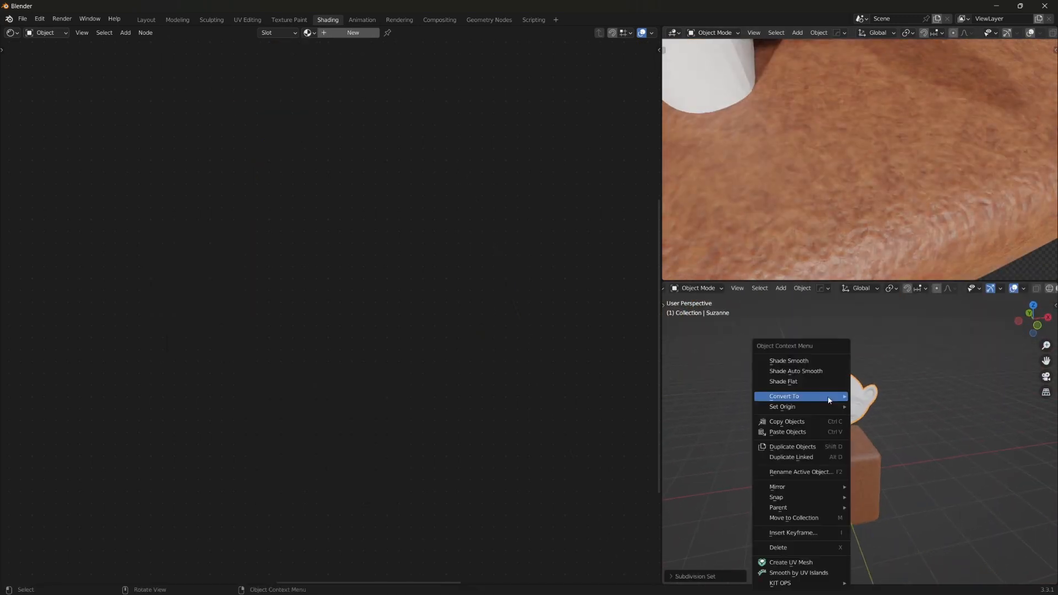
{"action": "left_click", "coordinate": [810, 373]}
Link the cube's leather material to the monkey head.
{"action": "left_click", "coordinate": [850, 438], "text": "shift"}
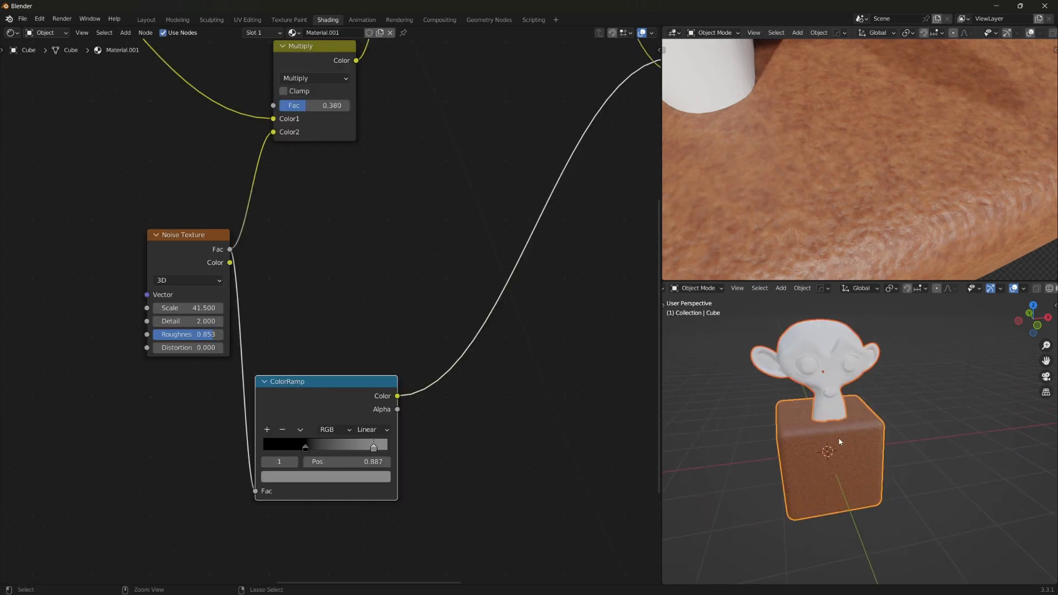
{"action": "key", "text": "ctrl+l"}
{"action": "left_click", "coordinate": [831, 466]}
{"action": "scroll", "coordinate": [842, 399], "scroll_direction": "up", "scroll_amount": 4}
Adjust the monkey head's height along Z so it sits just above the cube.
{"action": "left_click", "coordinate": [842, 400]}
{"action": "scroll", "coordinate": [844, 440], "scroll_direction": "down", "scroll_amount": 2}
{"action": "key", "text": "g"}
{"action": "key", "text": "z"}
{"action": "mouse_move", "coordinate": [844, 442]}
{"action": "middle_mouse_down"}
{"action": "mouse_move", "coordinate": [855, 439]}
{"action": "mouse_move", "coordinate": [843, 401]}
{"action": "mouse_move", "coordinate": [827, 410]}
{"action": "middle_mouse_up"}
{"action": "left_click", "coordinate": [848, 463]}
{"action": "left_click", "coordinate": [844, 421]}
{"action": "key", "text": "g"}
{"action": "key", "text": "z"}
{"action": "left_click", "coordinate": [850, 421]}
Switch the lower viewport to rendered shading and view the monkey head up close.
{"action": "key", "text": "z"}
{"action": "left_click", "coordinate": [831, 378]}
{"action": "scroll", "coordinate": [843, 416], "scroll_direction": "up", "scroll_amount": 4}
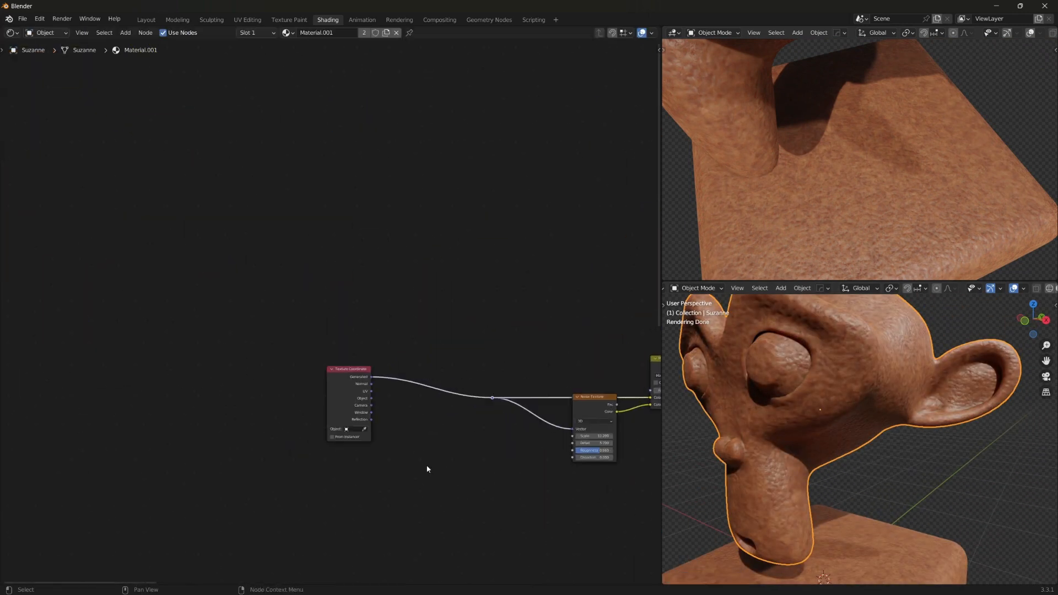
Insert a Vector Math node on the link from the Texture Coordinate's Generated output.
{"action": "key", "text": "shift+a"}
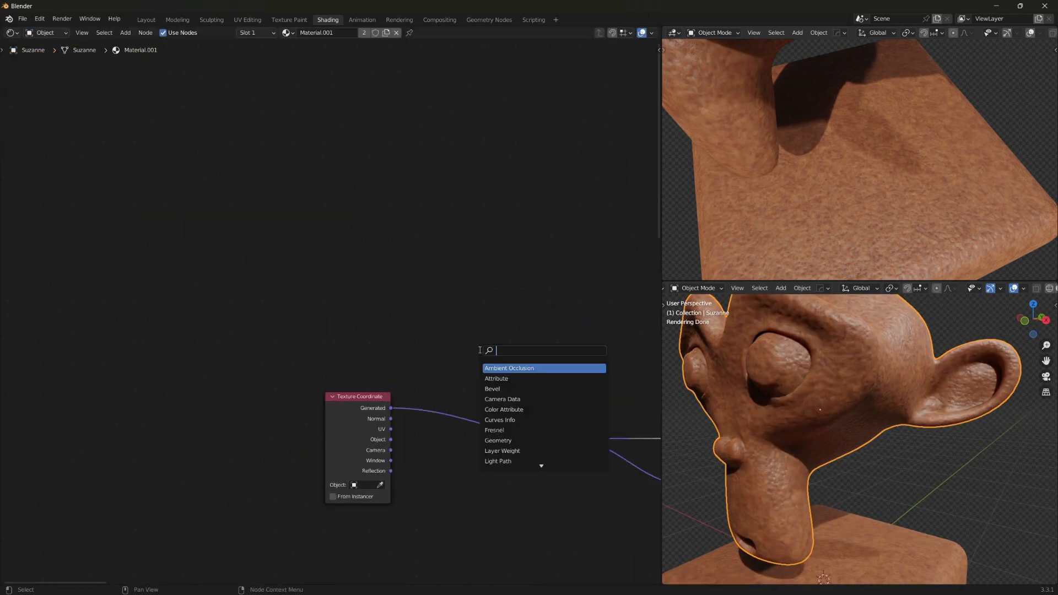
{"action": "key", "text": "Down"}
{"action": "key", "text": "Return"}
{"action": "left_click", "coordinate": [491, 350]}
{"action": "scroll", "coordinate": [492, 353], "scroll_direction": "up", "scroll_amount": 5}
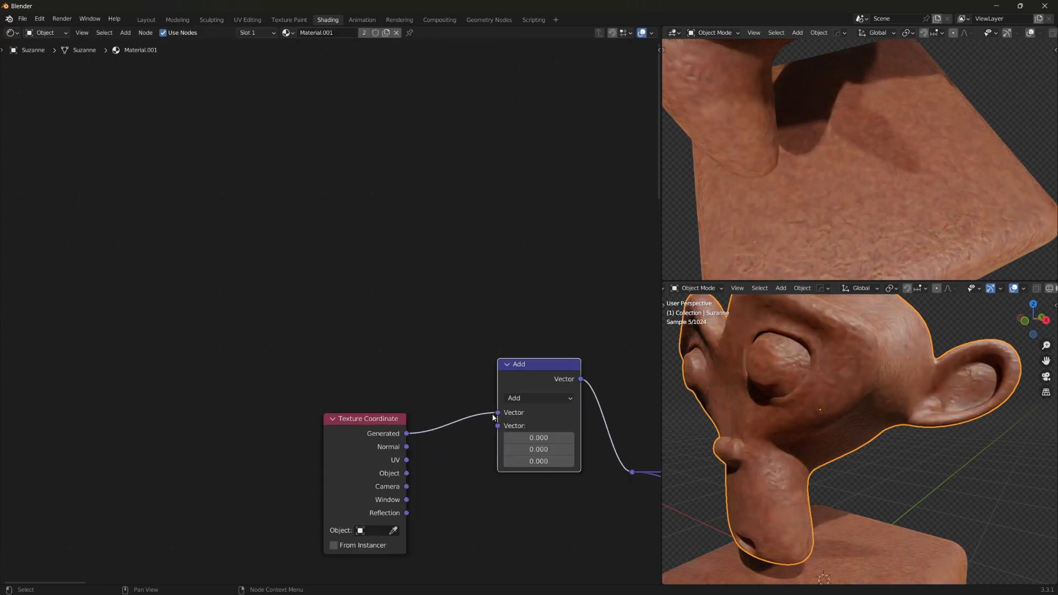
Change the Vector Math operation to Scale and increase its scale factor to make the leather grain finer.
{"action": "middle_click_drag", "start_coordinate": [524, 400], "coordinate": [477, 397]}
{"action": "left_click", "coordinate": [482, 168]}
{"action": "scroll", "coordinate": [331, 310], "scroll_direction": "up", "scroll_amount": 2}
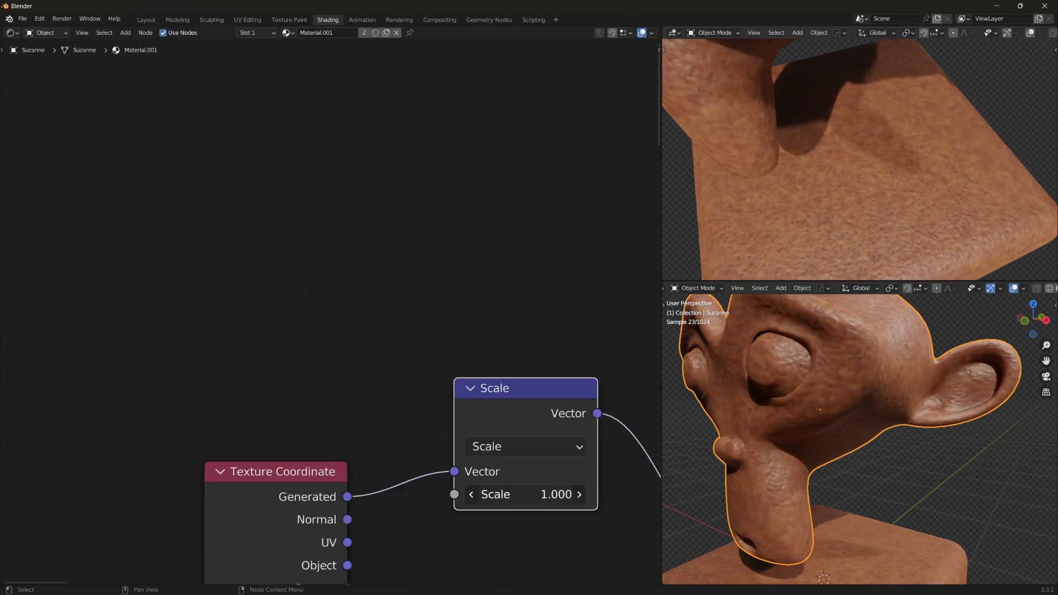
{"action": "left_click_drag", "start_coordinate": [523, 494], "coordinate": [551, 494]}
Move the Multiply branch's Noise Texture below the Voronoi textures and connect the Mapping output to its Vector input.
{"action": "scroll", "coordinate": [571, 501], "scroll_direction": "down", "scroll_amount": 2}
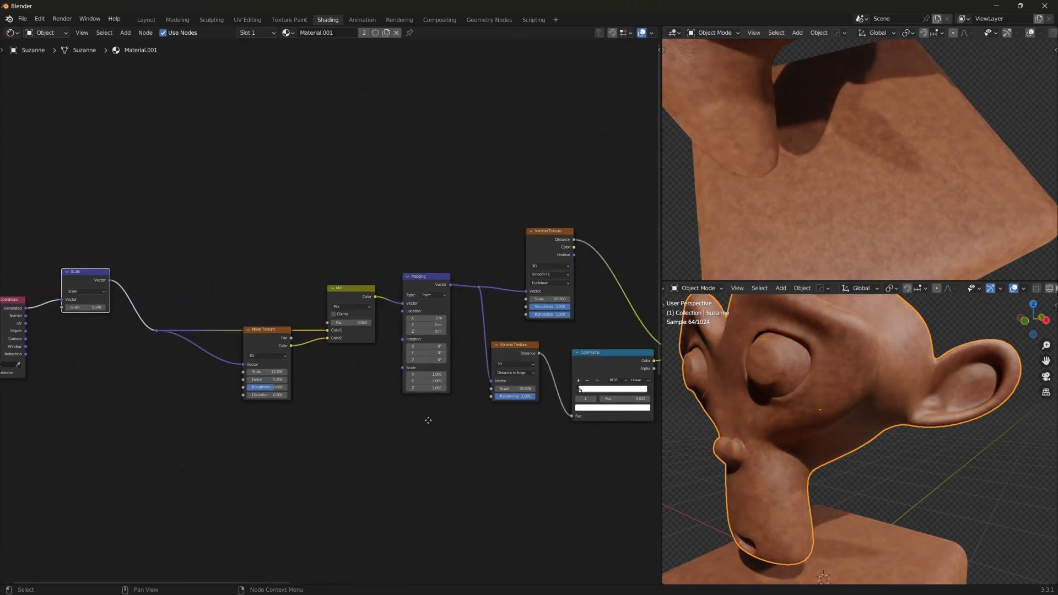
{"action": "left_click_drag", "start_coordinate": [454, 424], "coordinate": [170, 372]}
{"action": "middle_click_drag", "start_coordinate": [125, 360], "coordinate": [319, 402]}
{"action": "scroll", "coordinate": [319, 399], "scroll_direction": "up", "scroll_amount": 4}
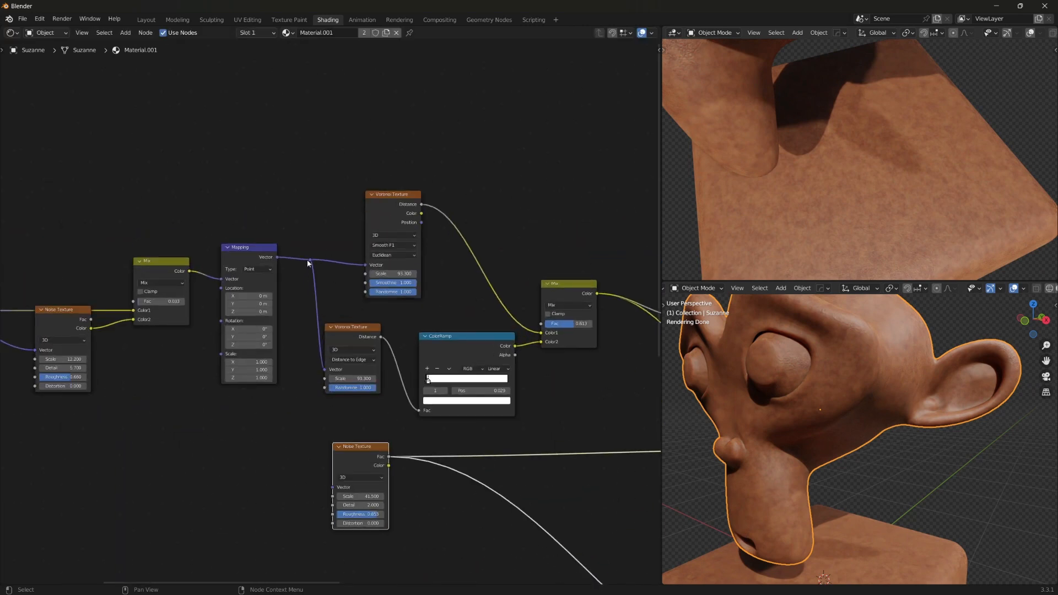
{"action": "left_click_drag", "start_coordinate": [309, 261], "coordinate": [335, 488]}
{"action": "scroll", "coordinate": [557, 477], "scroll_direction": "down", "scroll_amount": 8}
Rearrange the Mix-factor ColorRamp and the Bump node, and inspect the leather on the monkey head.
{"action": "middle_click_drag", "start_coordinate": [557, 477], "coordinate": [356, 467]}
{"action": "left_click_drag", "start_coordinate": [419, 480], "coordinate": [281, 394]}
{"action": "middle_click_drag", "start_coordinate": [578, 550], "coordinate": [357, 464]}
{"action": "left_click_drag", "start_coordinate": [269, 295], "coordinate": [270, 296]}
{"action": "middle_click_drag", "start_coordinate": [269, 297], "coordinate": [262, 473]}
{"action": "scroll", "coordinate": [261, 473], "scroll_direction": "up", "scroll_amount": 5}
{"action": "scroll", "coordinate": [897, 112], "scroll_direction": "down", "scroll_amount": 6}
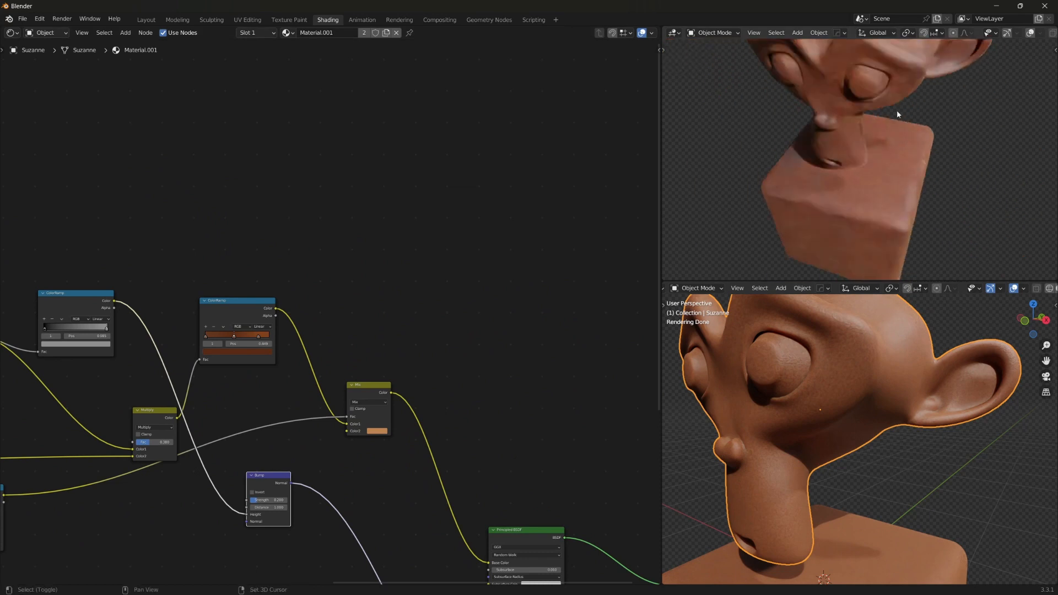
{"action": "scroll", "coordinate": [798, 222], "scroll_direction": "up", "scroll_amount": 4}
{"action": "middle_click_drag", "start_coordinate": [897, 112], "coordinate": [779, 189], "text": "shift"}
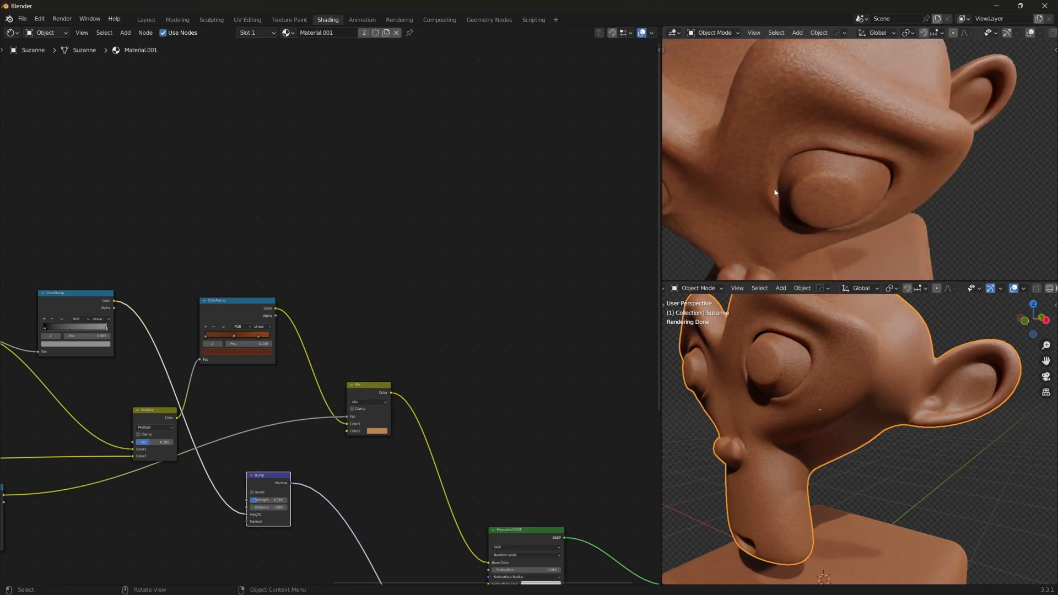
{"action": "scroll", "coordinate": [418, 457], "scroll_direction": "up", "scroll_amount": 5}
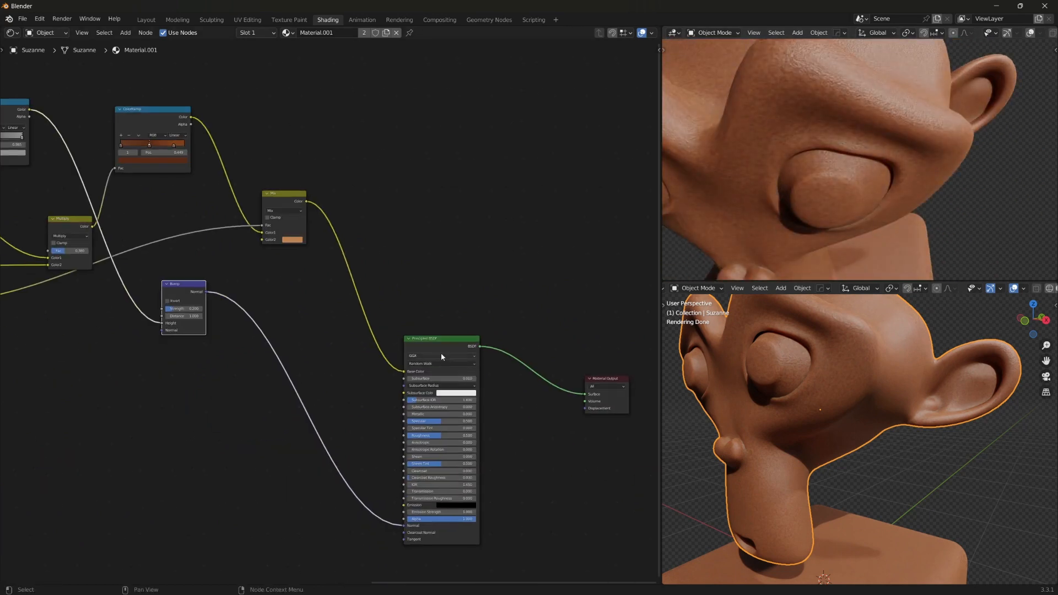
Try a stronger Subsurface value of 0.039 on the Principled BSDF and set it back to 0.010.
{"action": "left_click_drag", "start_coordinate": [418, 458], "coordinate": [422, 457]}
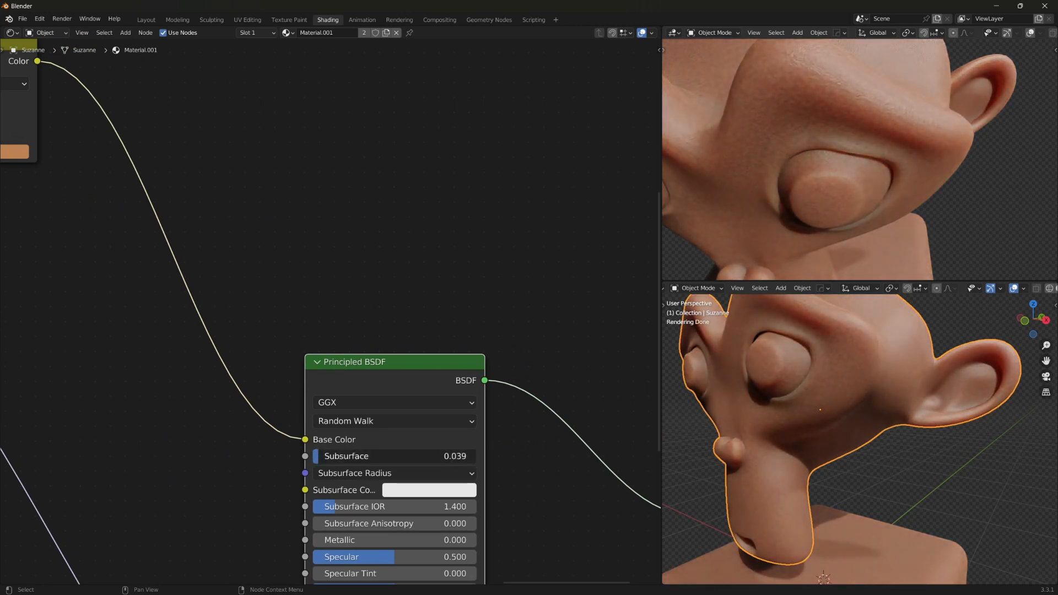
{"action": "left_click_drag", "start_coordinate": [319, 457], "coordinate": [316, 459]}
{"action": "left_click_drag", "start_coordinate": [388, 456], "coordinate": [381, 456]}
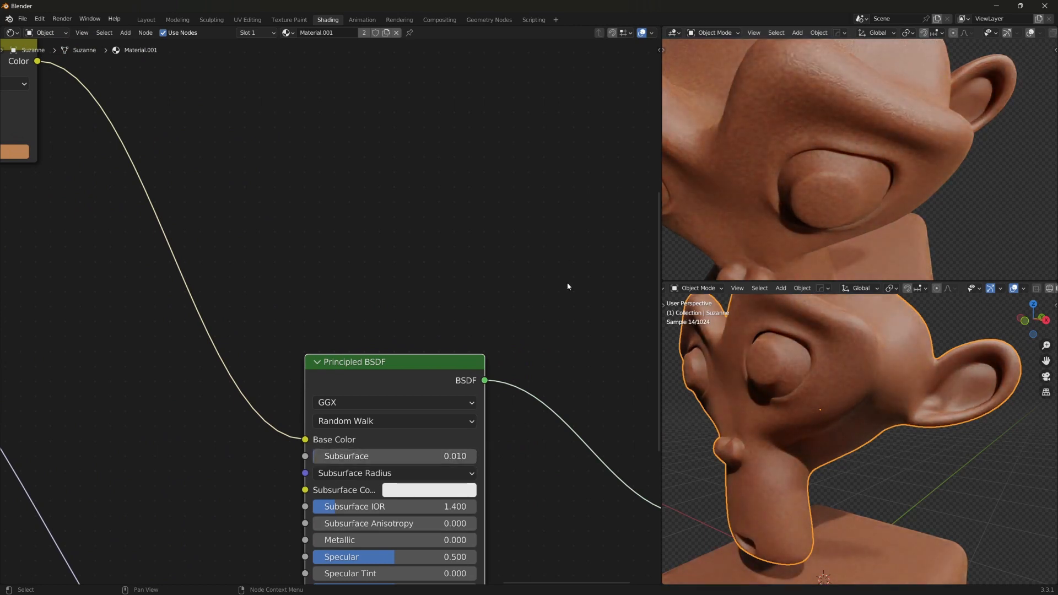
Lower the Principled BSDF's Roughness to 0.391 and view the whole monkey head.
{"action": "middle_click_drag", "start_coordinate": [403, 536], "coordinate": [439, 428]}
{"action": "scroll", "coordinate": [440, 430], "scroll_direction": "up", "scroll_amount": 3}
{"action": "left_click_drag", "start_coordinate": [461, 526], "coordinate": [456, 526]}
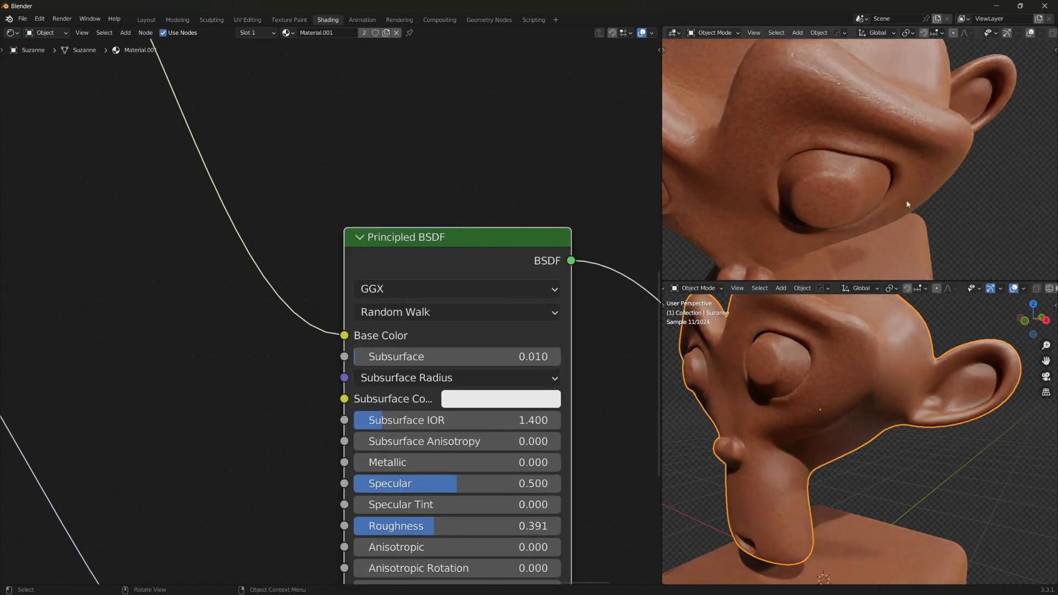
{"action": "scroll", "coordinate": [907, 205], "scroll_direction": "down", "scroll_amount": 6}
{"action": "middle_click_drag", "start_coordinate": [907, 204], "coordinate": [782, 152]}
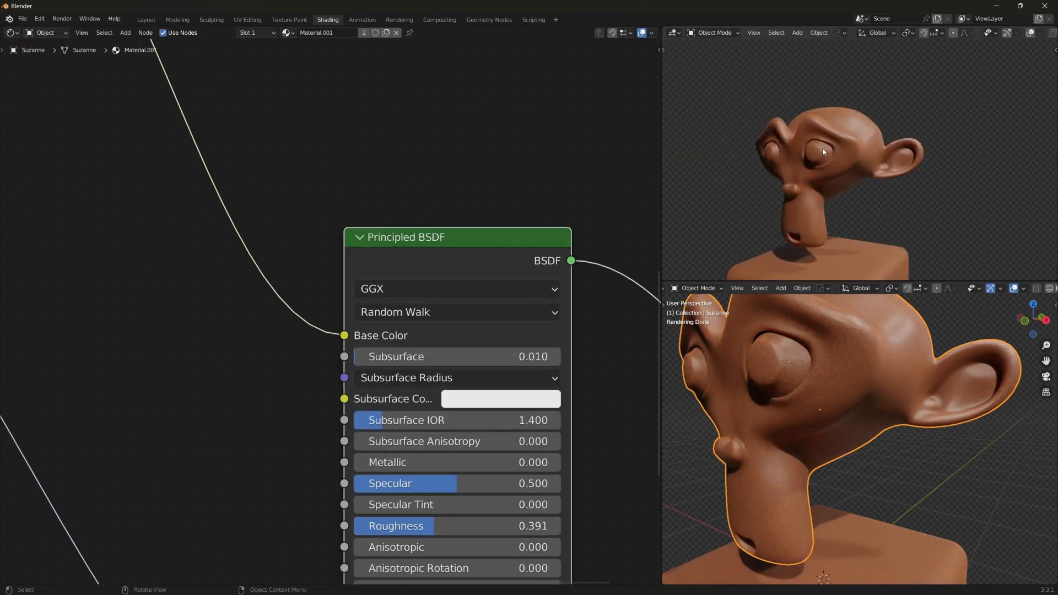
Add a spot light to the scene and raise it above the monkey head.
{"action": "key", "text": "shift+a"}
{"action": "left_click", "coordinate": [897, 298]}
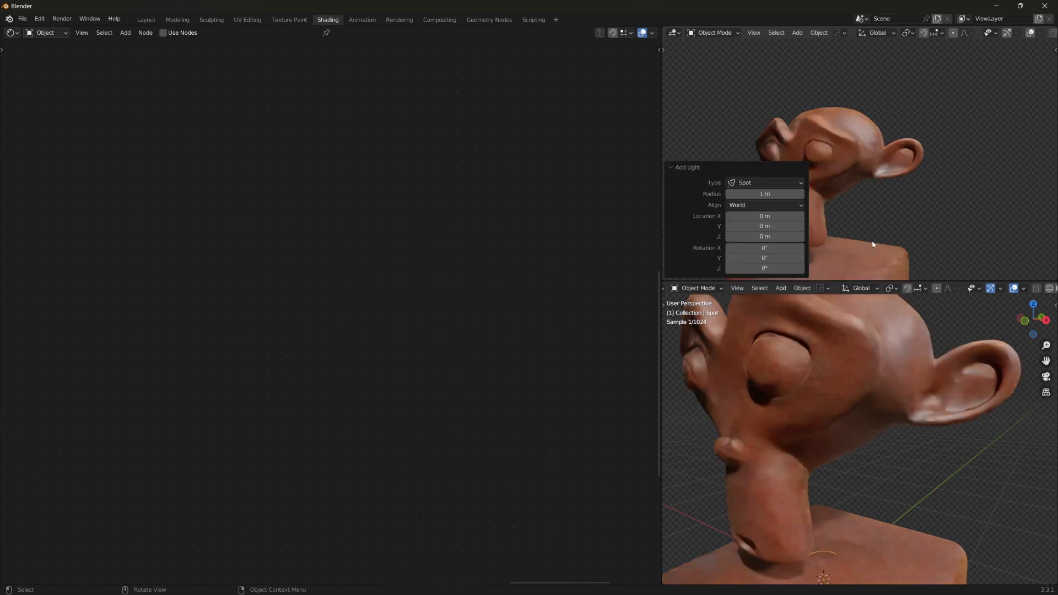
{"action": "left_click", "coordinate": [880, 230]}
{"action": "left_click", "coordinate": [883, 234]}
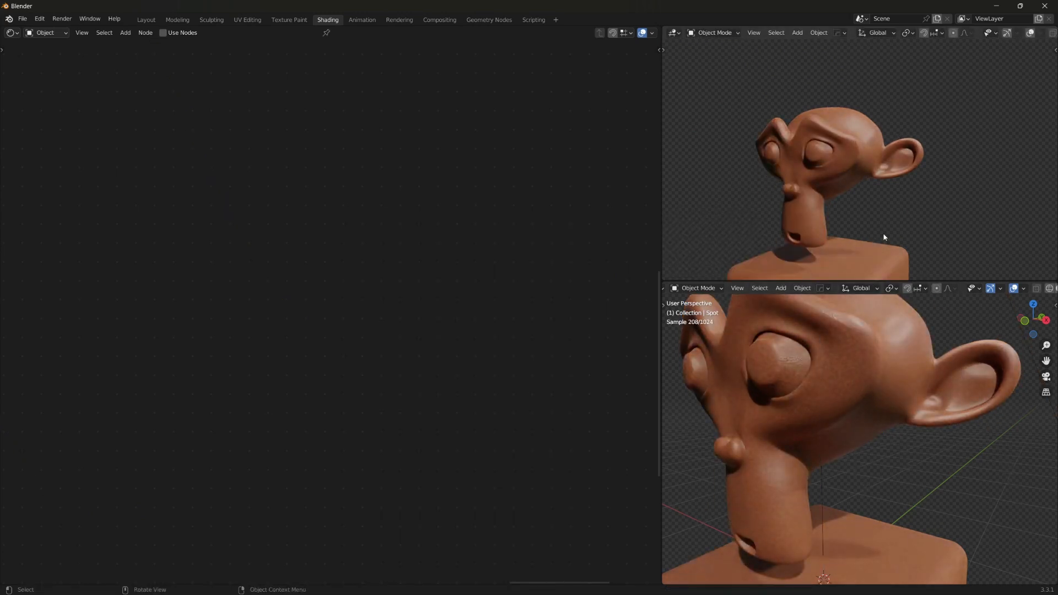
Inspect the lit leather on the monkey head up close, and view it in a maximized viewport.
{"action": "scroll", "coordinate": [817, 201], "scroll_direction": "up", "scroll_amount": 5}
{"action": "scroll", "coordinate": [817, 201], "scroll_direction": "up", "scroll_amount": 5}
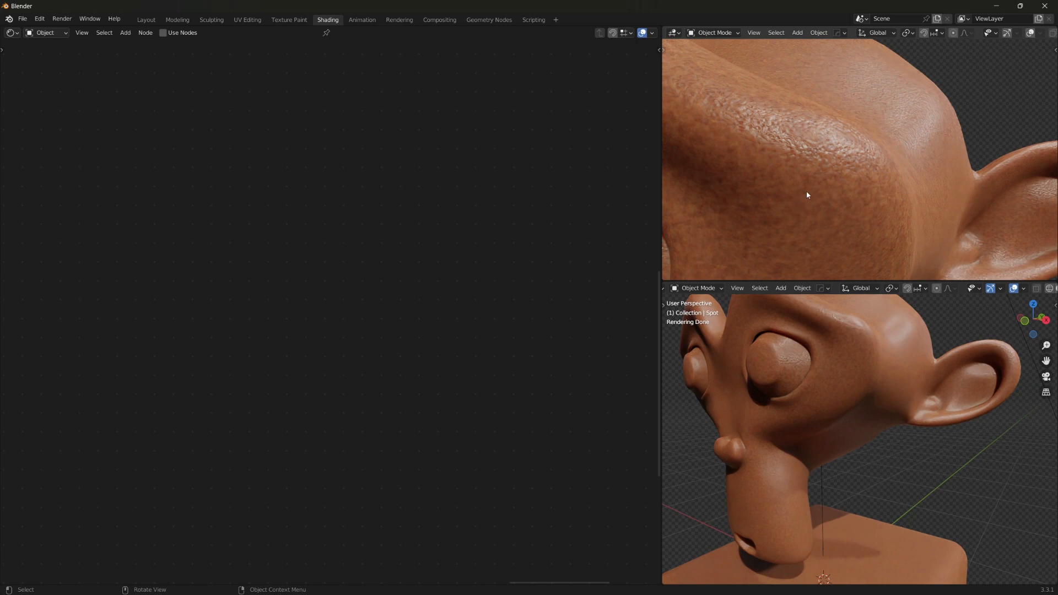
{"action": "key", "text": "ctrl+space"}
{"action": "scroll", "coordinate": [602, 302], "scroll_direction": "down", "scroll_amount": 5}
{"action": "middle_click_drag", "start_coordinate": [545, 322], "coordinate": [530, 293]}
{"action": "scroll", "coordinate": [571, 311], "scroll_direction": "down", "scroll_amount": 3}
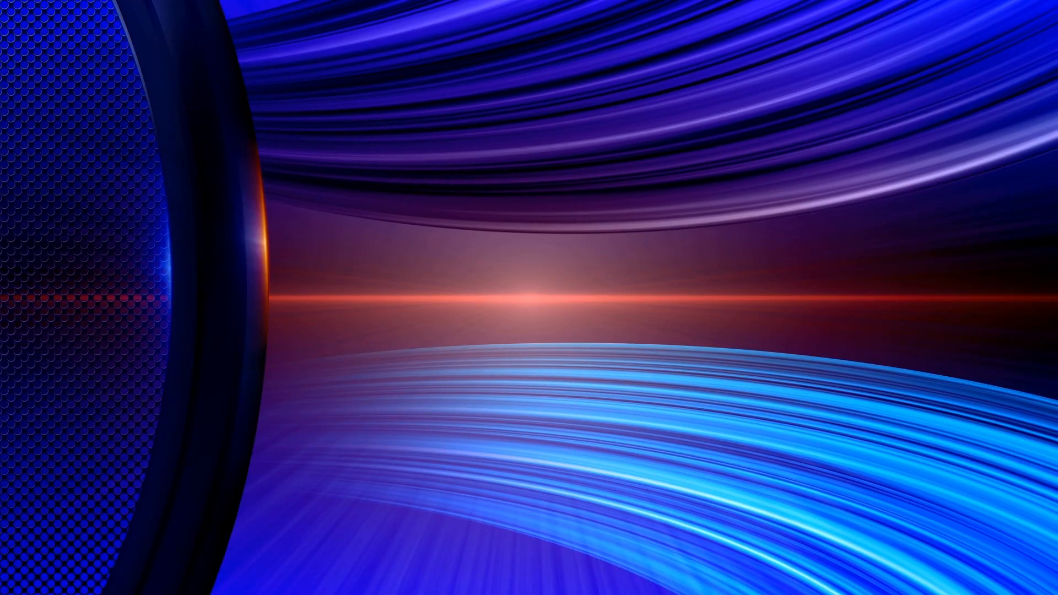